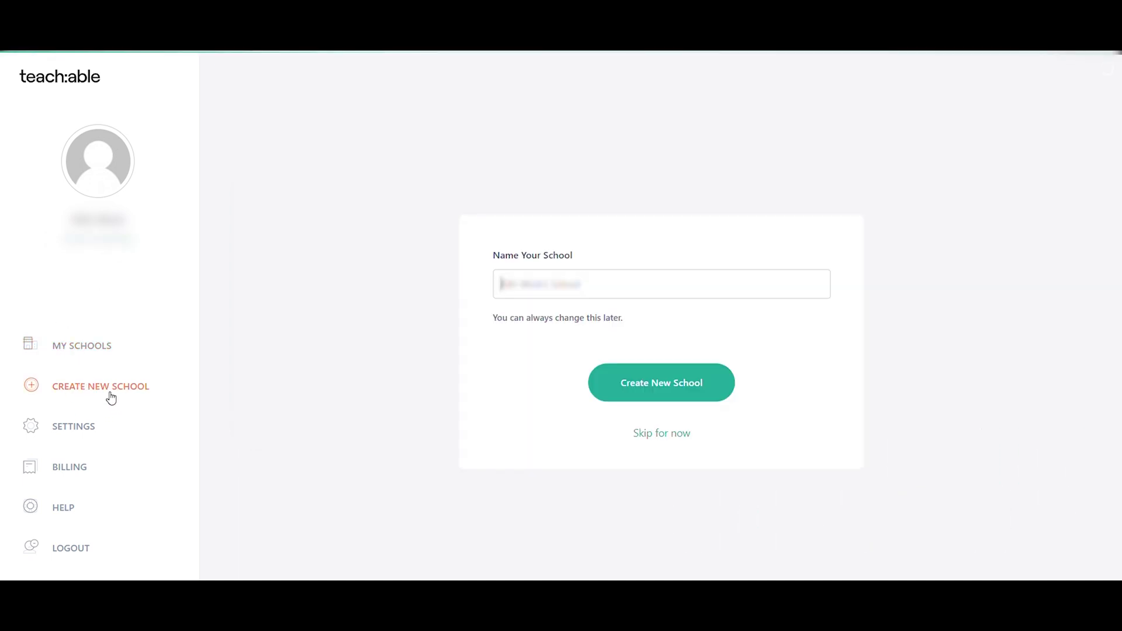
Change the school name to end with 'Academy' and create the school
key("BackSpace")
key("BackSpace")
key("BackSpace")
key("BackSpace")
key("BackSpace")
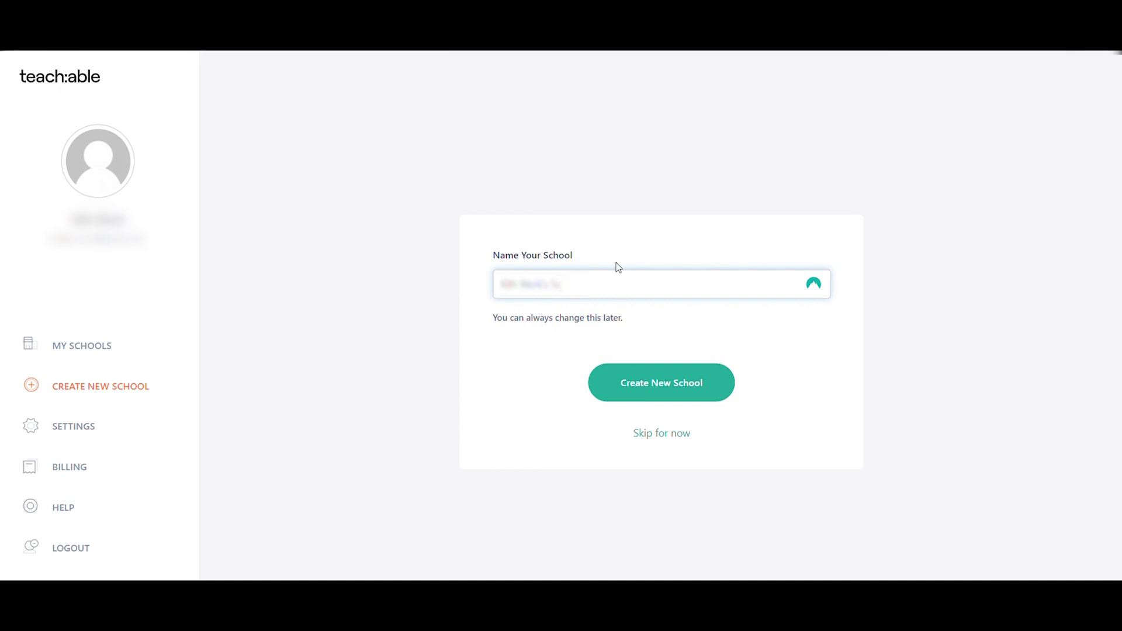
type("Academy")
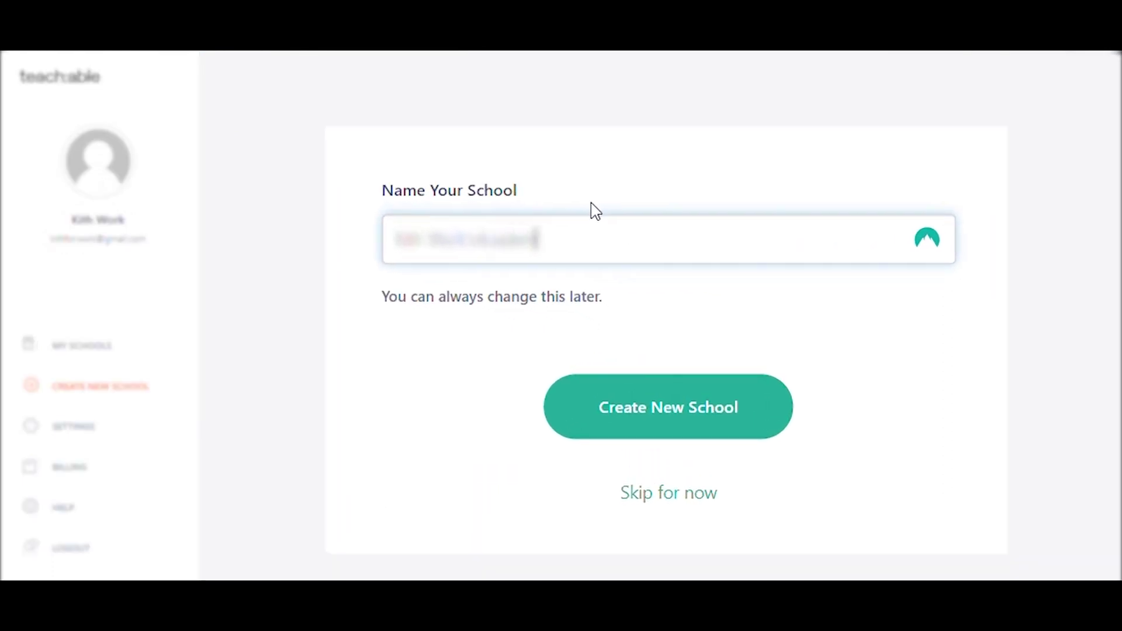
left_click(647, 404)
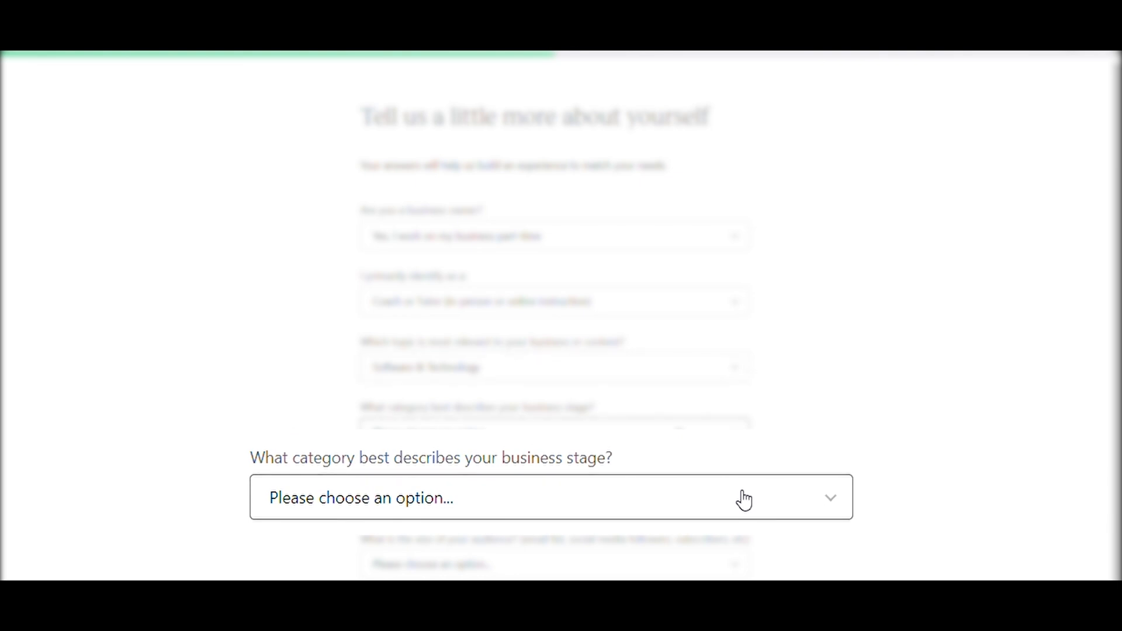
Answer the questionnaire with $0 - $5k annual revenue and just getting started teaching
left_click(517, 460)
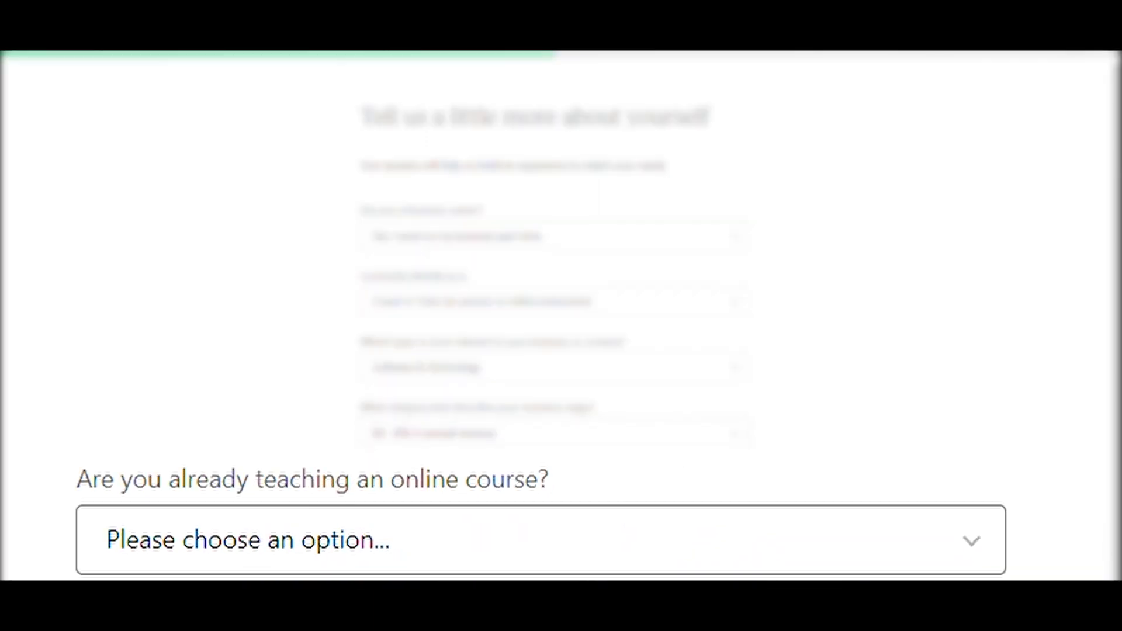
key("Down")
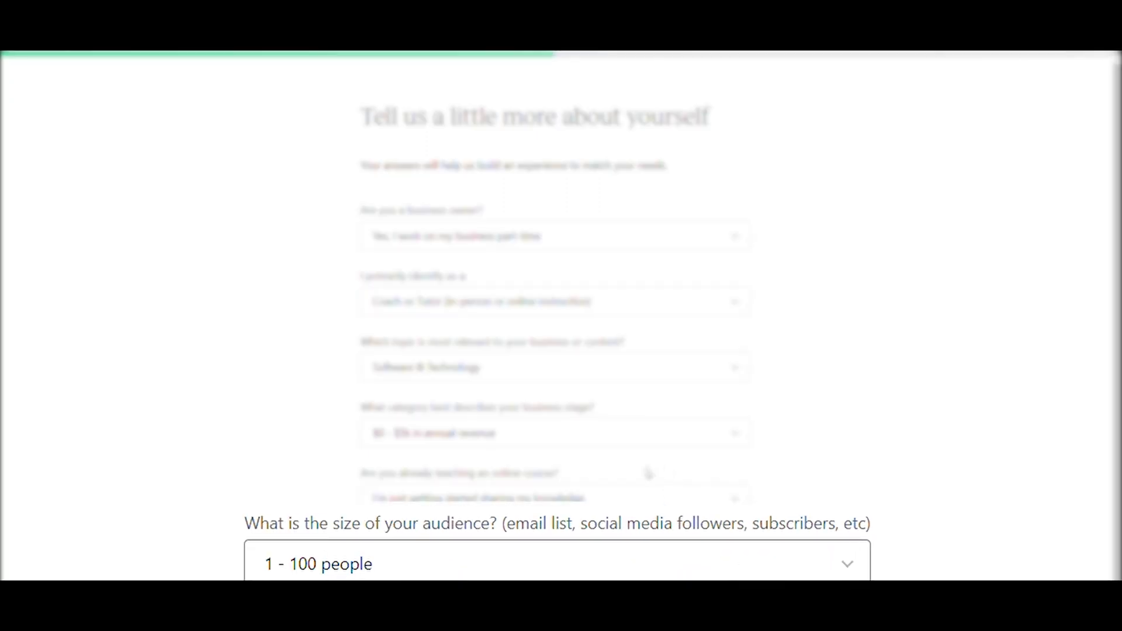
scroll(714, 479, "down", 1)
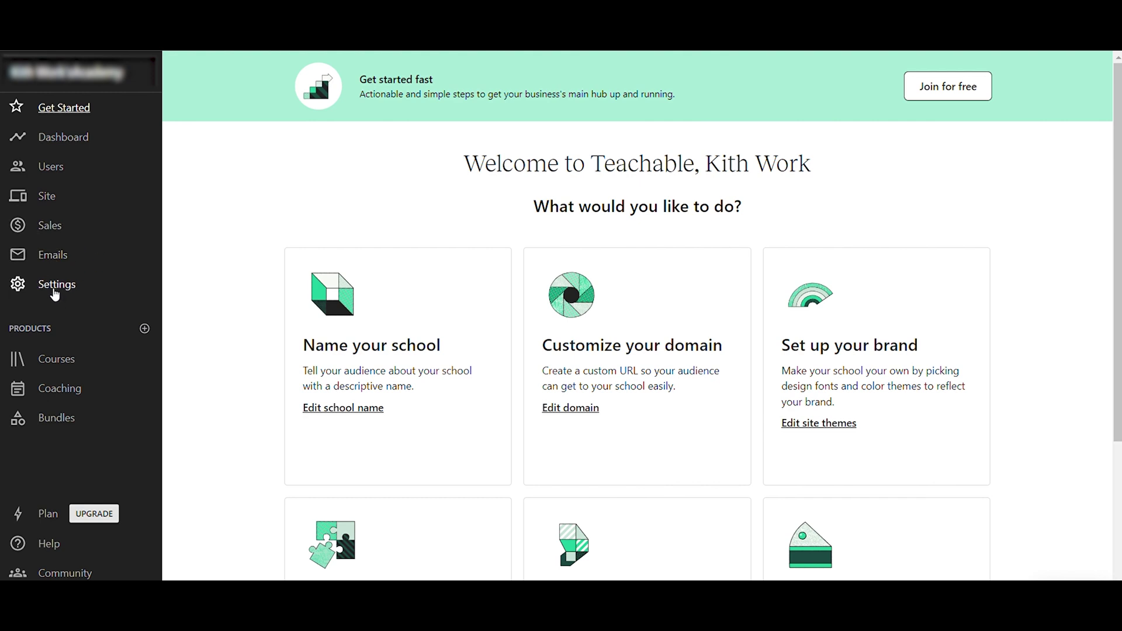
Go to Courses, dismiss the promo announcement, and start a New Course
left_click(49, 360)
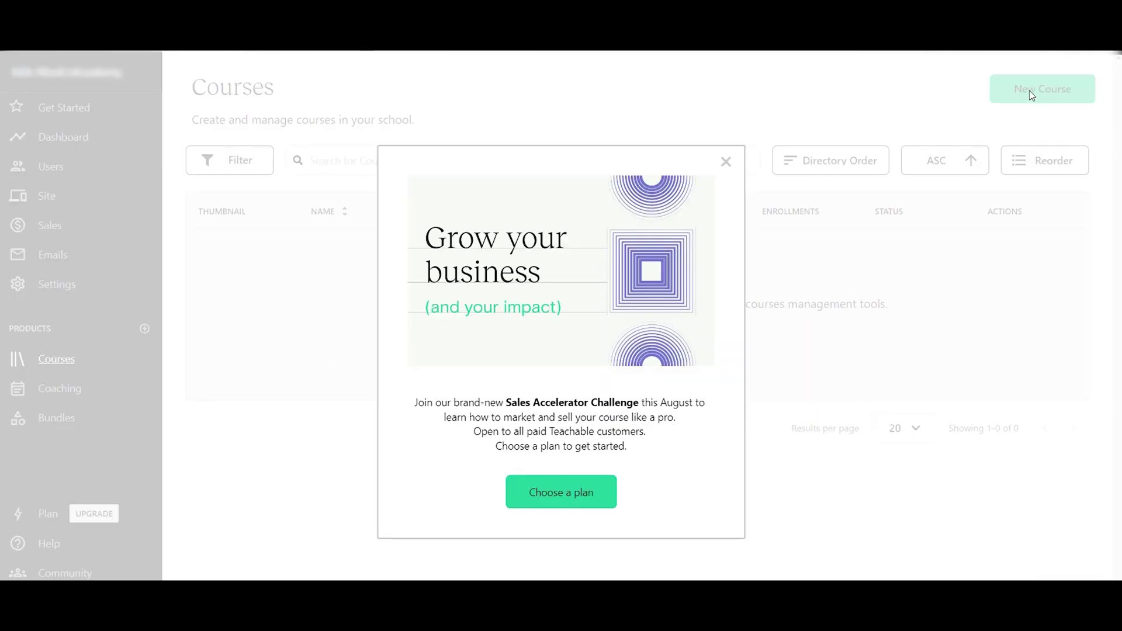
left_click(726, 162)
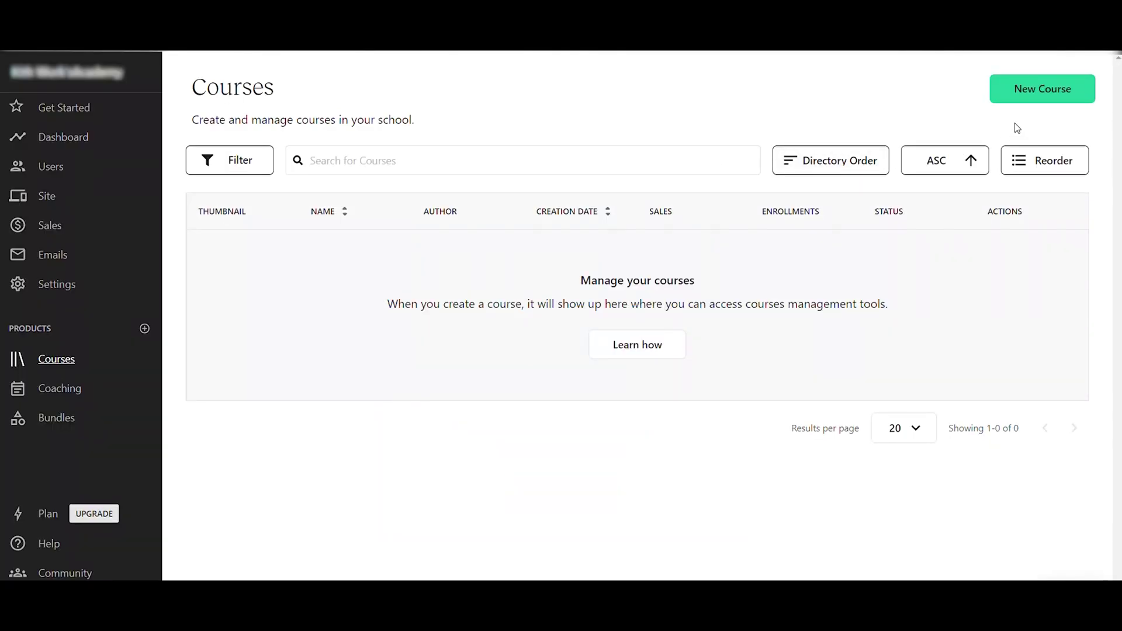
left_click(1020, 106)
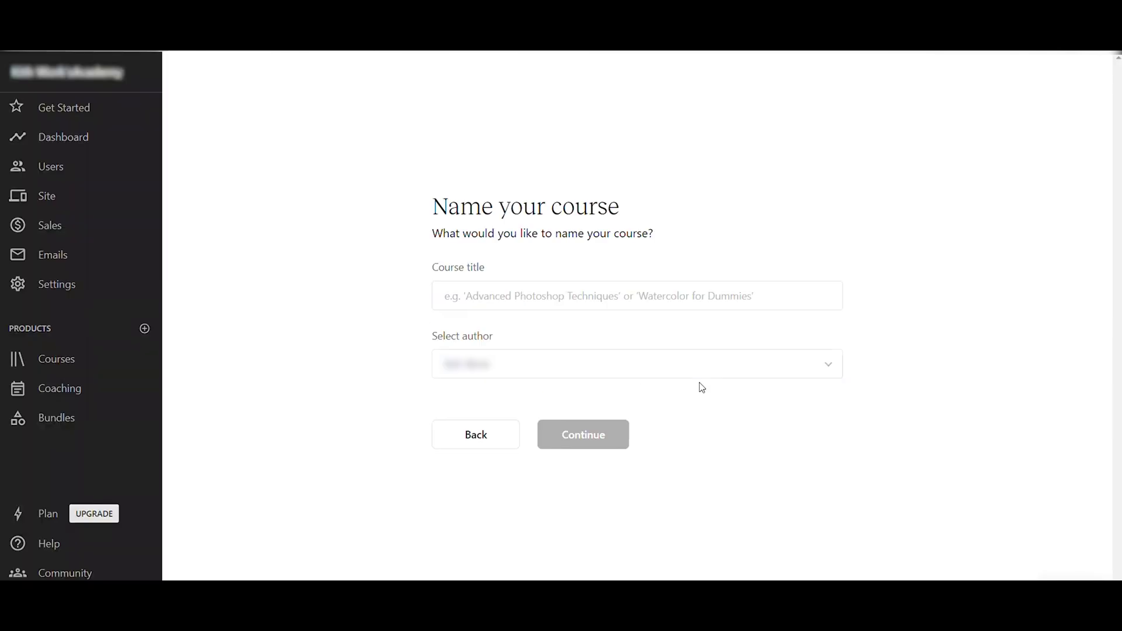
Create the course 'How to create online course for Beginners' with the default author
left_click(583, 302)
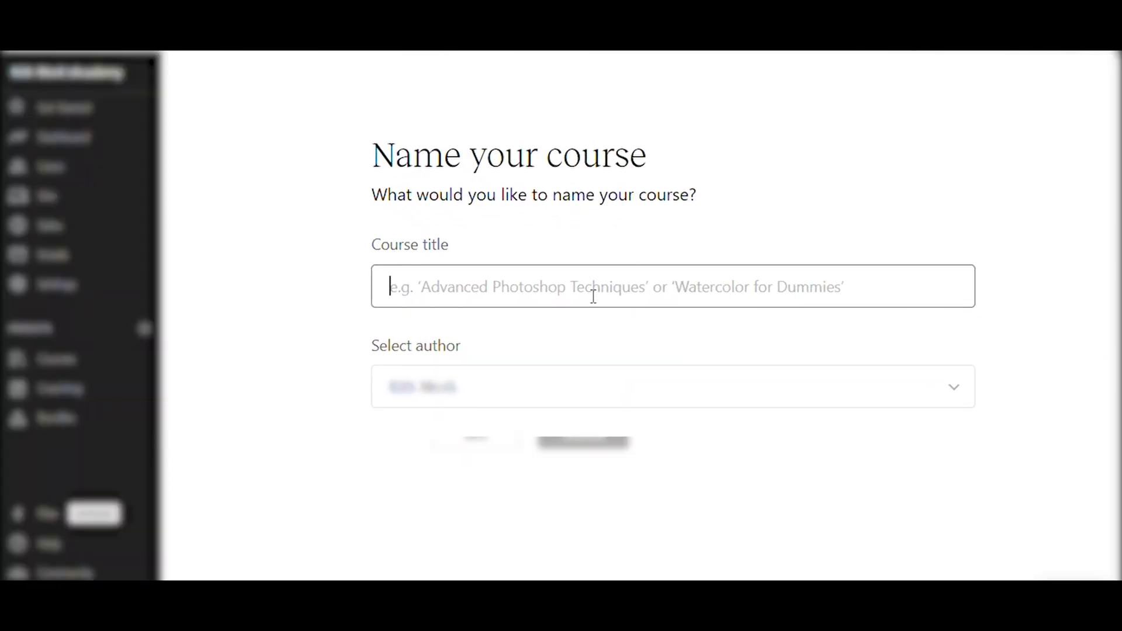
type("How")
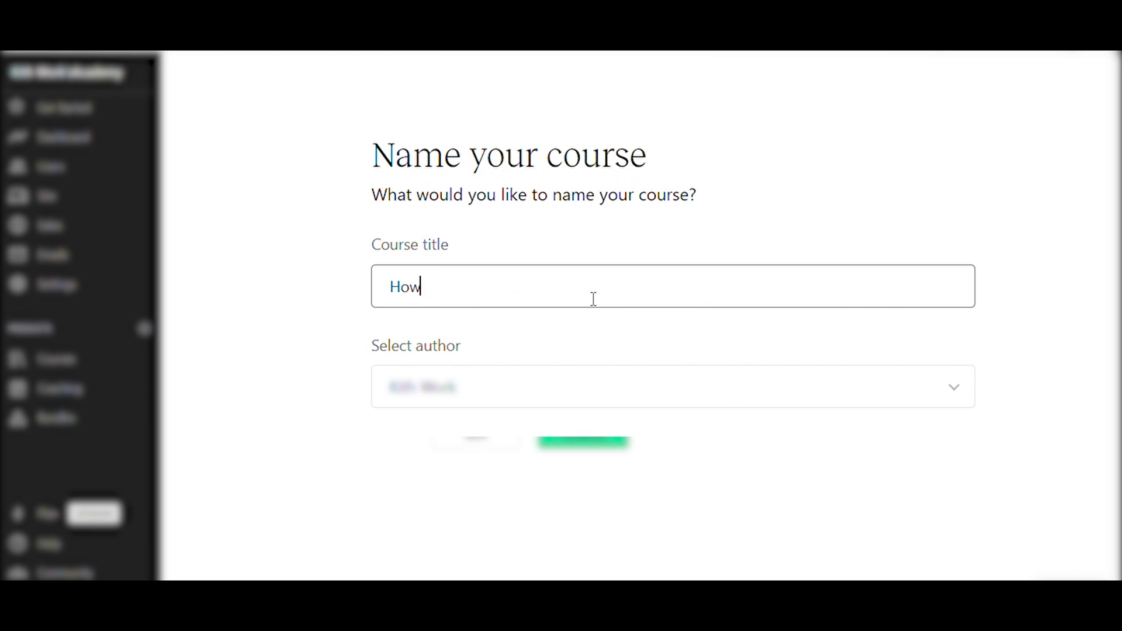
type(" to create online course for Beginners")
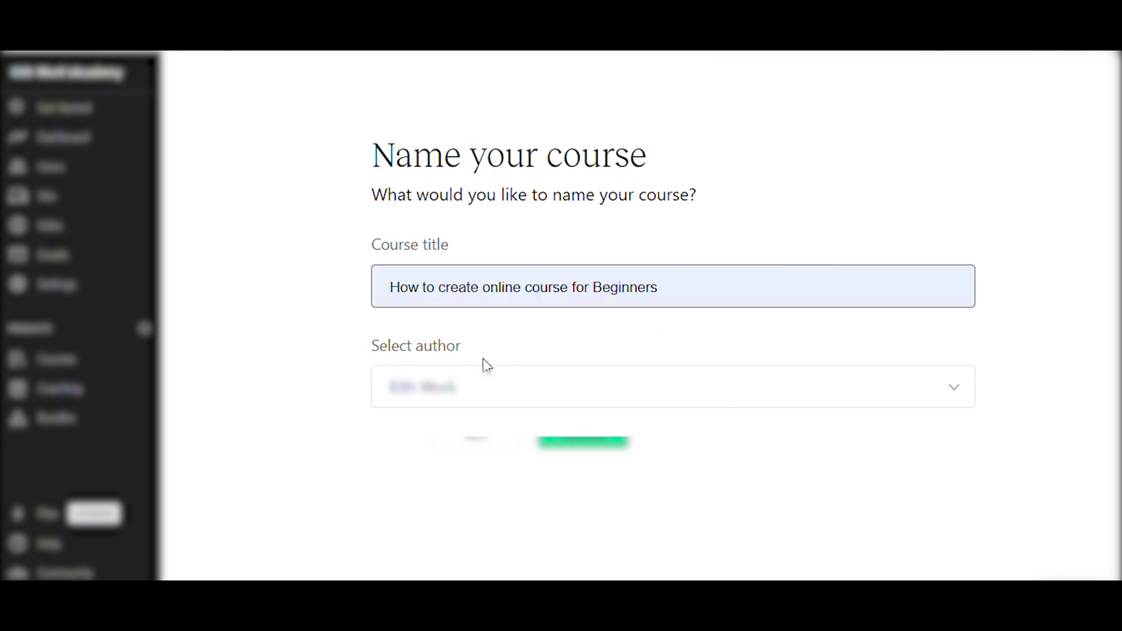
key("Tab")
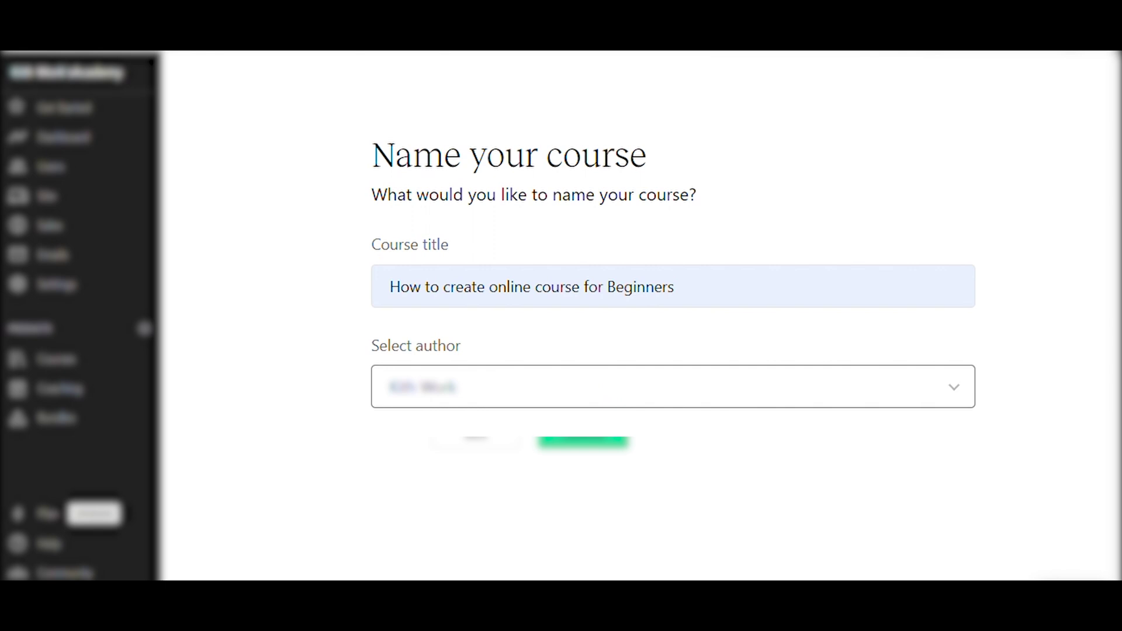
left_click(584, 507)
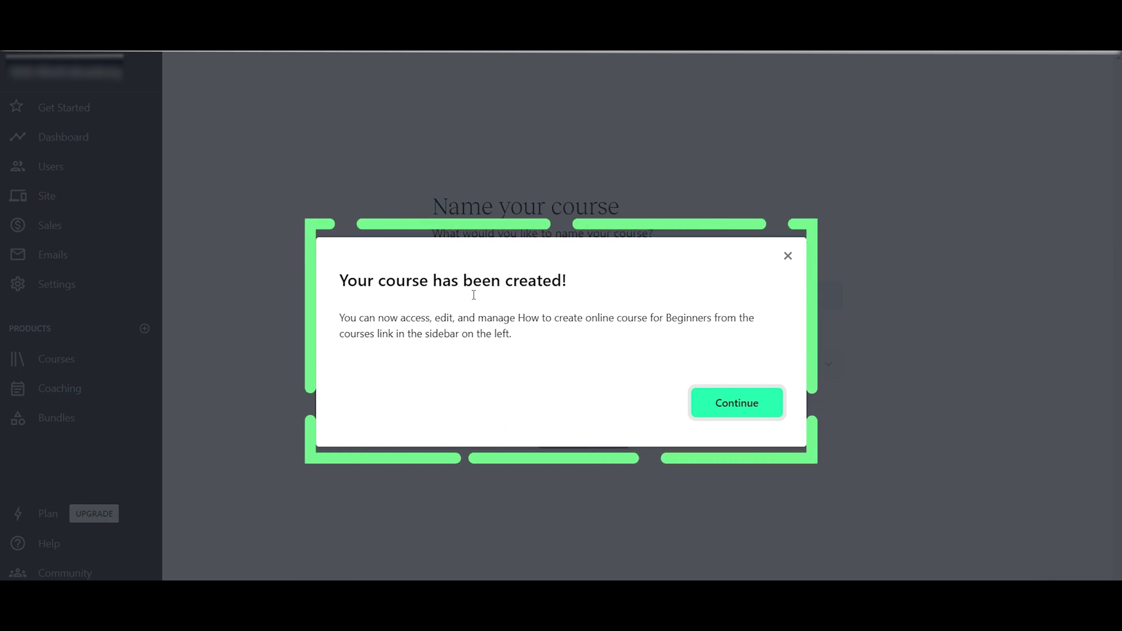
left_click(753, 403)
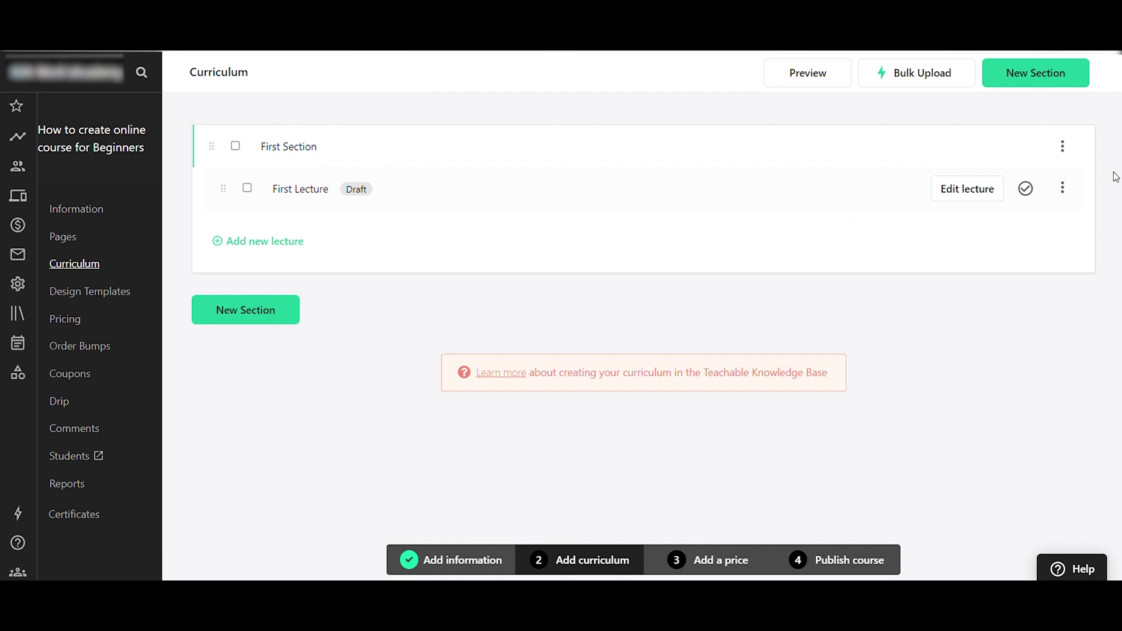
Rename the first section to 'Introduction' and open First Lecture in the editor
left_click(1062, 146)
left_click(1012, 179)
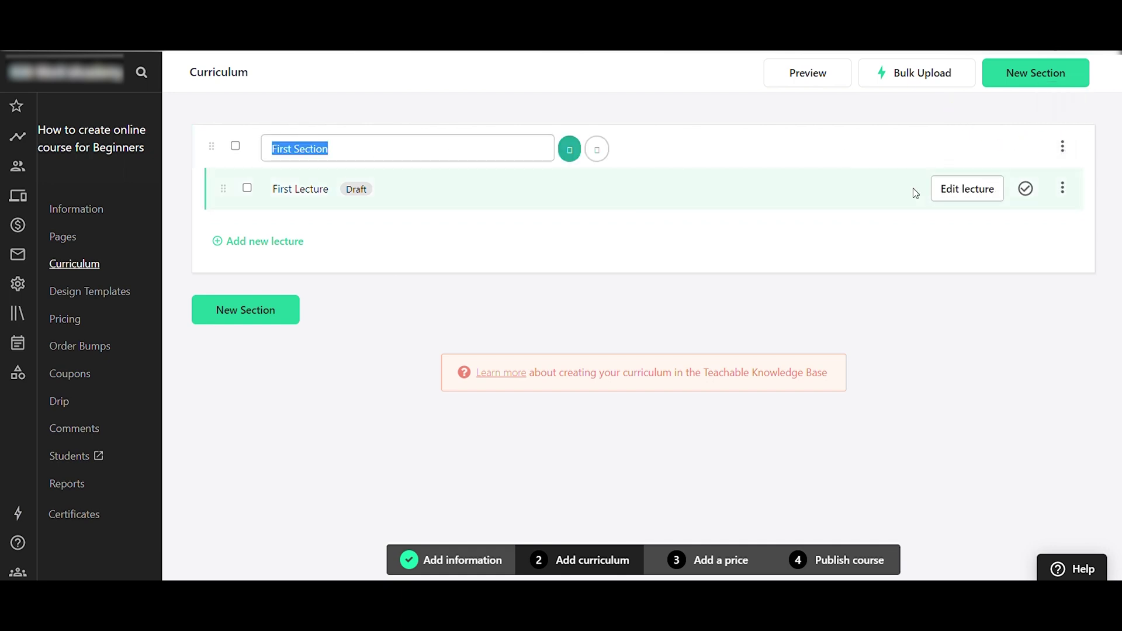
type("Introduction")
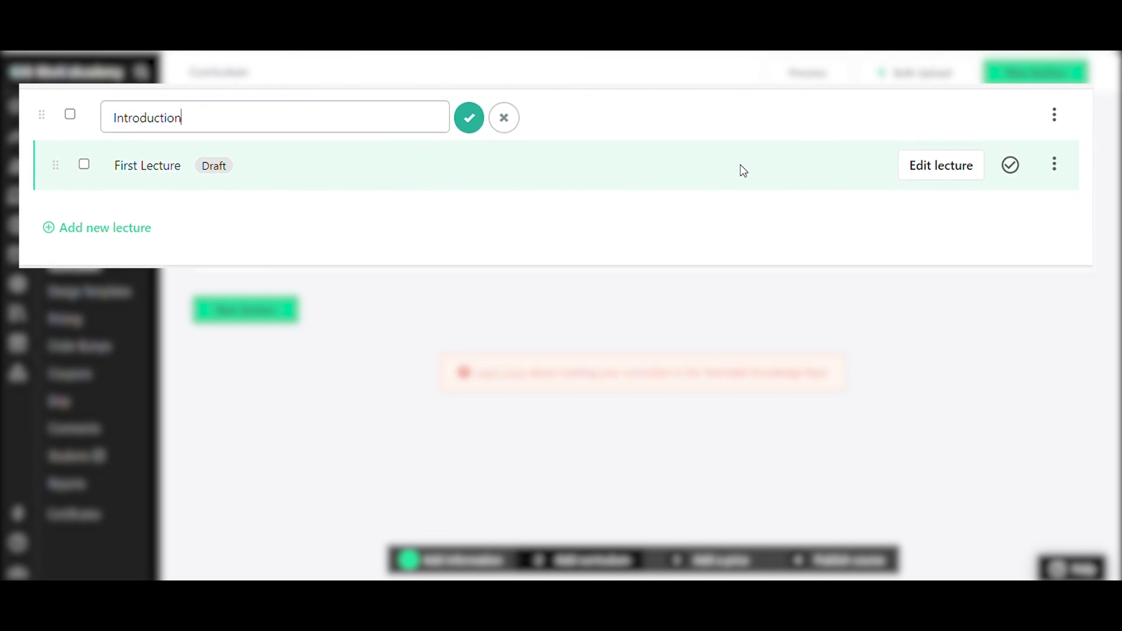
key("Return")
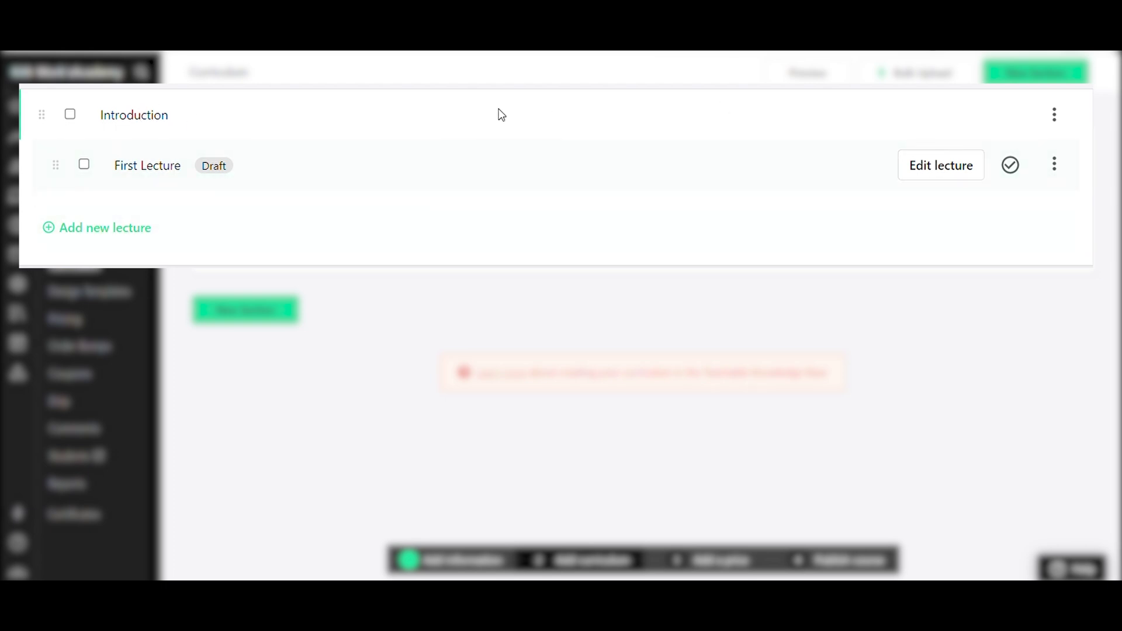
left_click(937, 164)
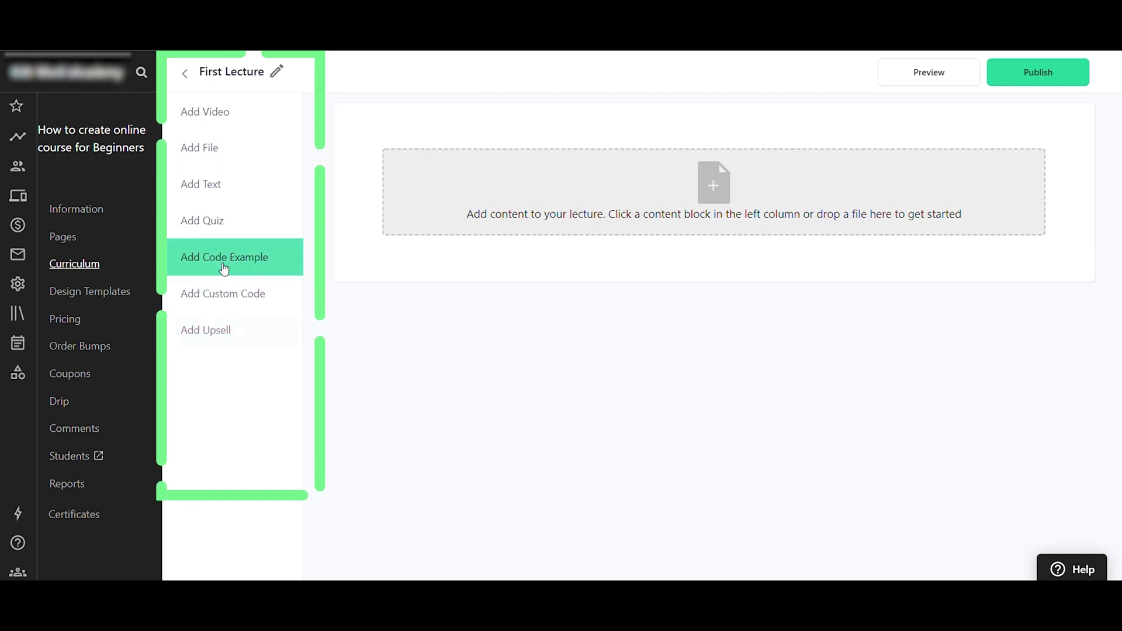
Upload video (2).mp4 to the First Lecture and switch Comments on
left_click(257, 114)
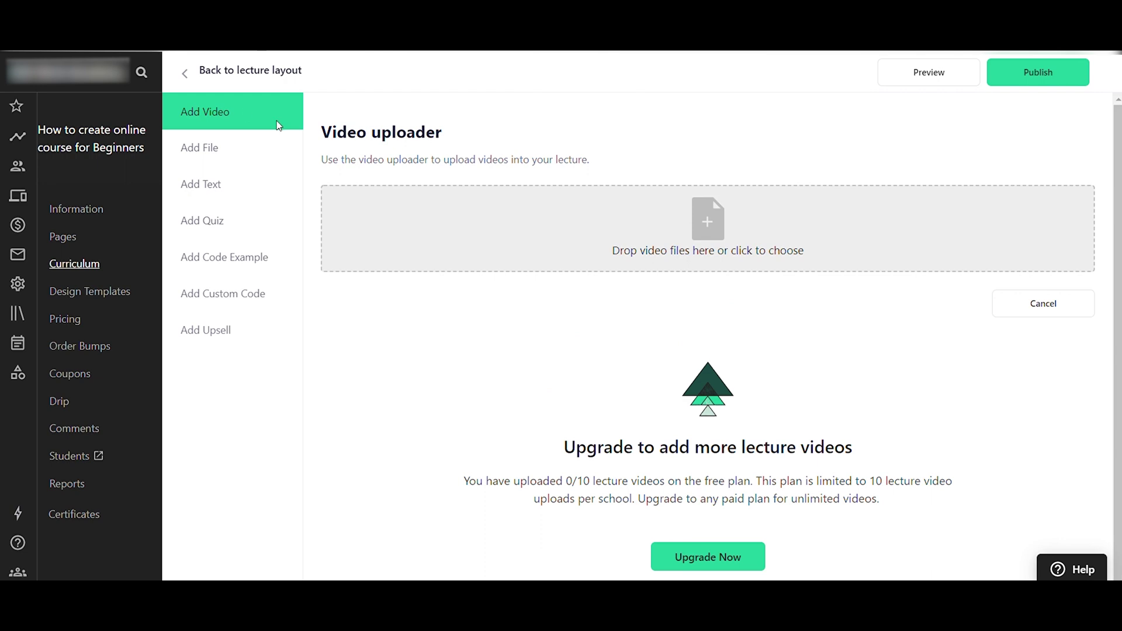
left_click(707, 228)
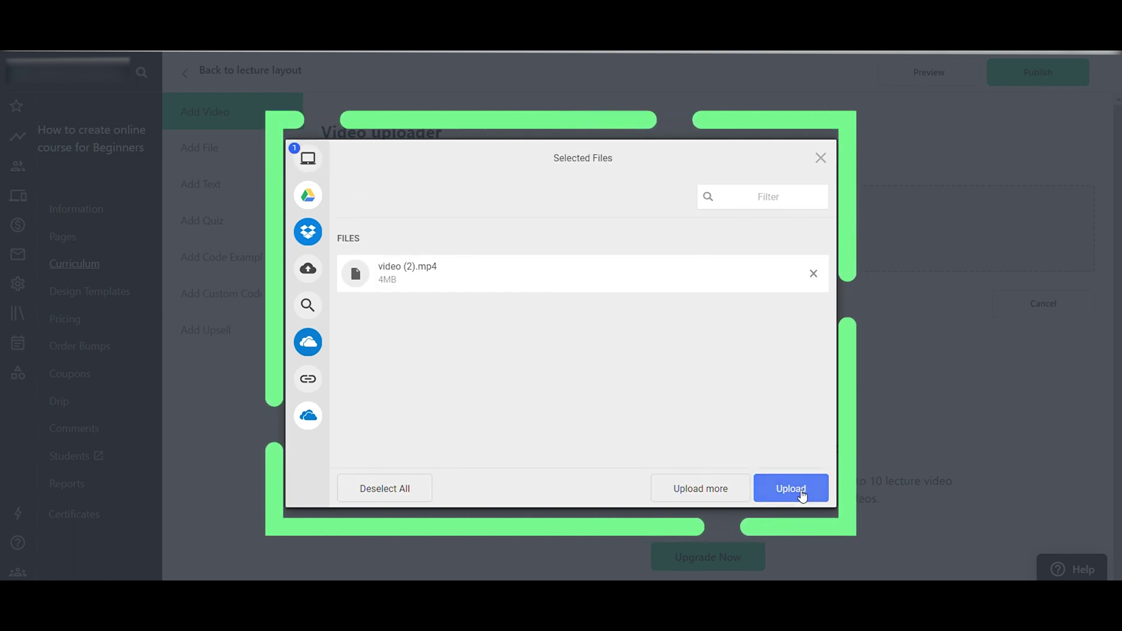
left_click(801, 493)
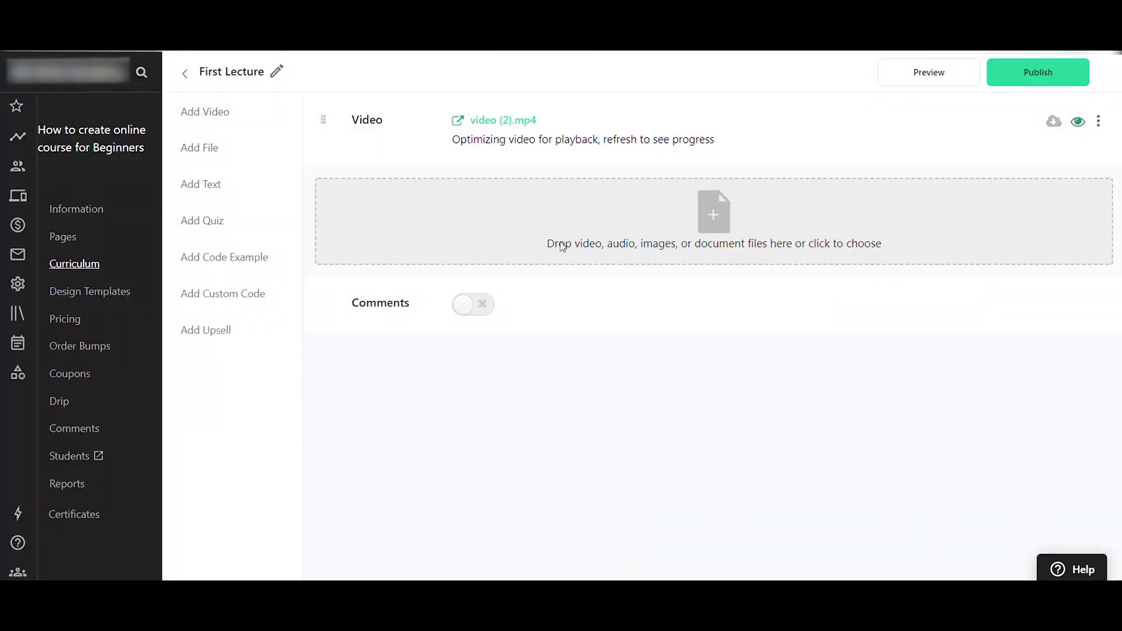
left_click(489, 311)
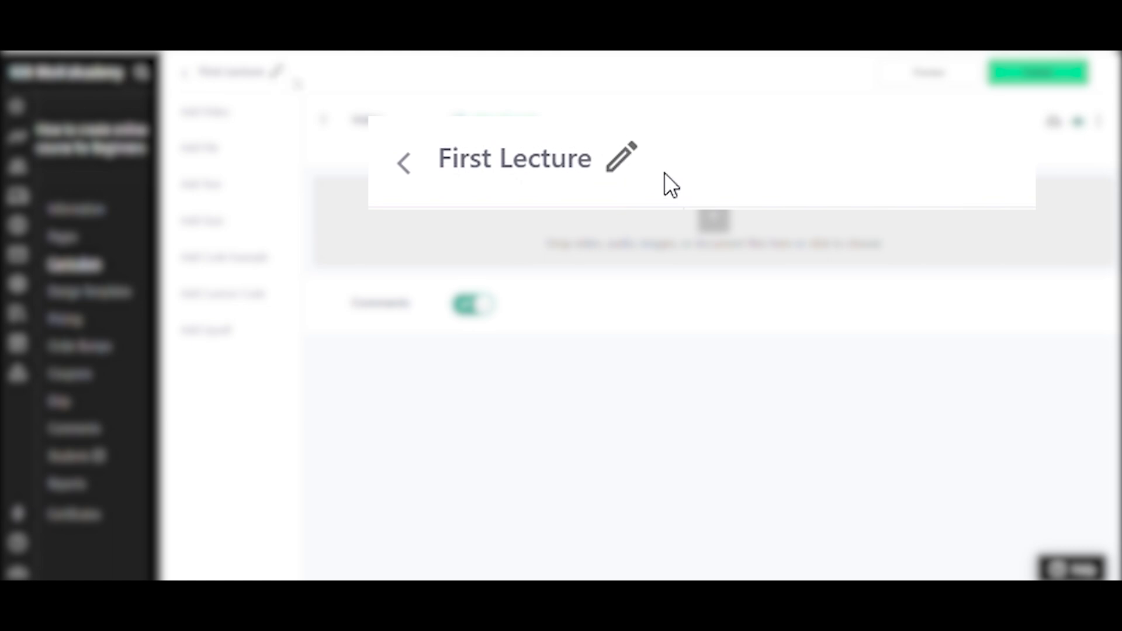
Retitle the lecture 'Course 1010 introduction' and open its student preview
left_click(629, 165)
key("BackSpace")
key("BackSpace")
key("BackSpace")
key("BackSpace")
key("BackSpace")
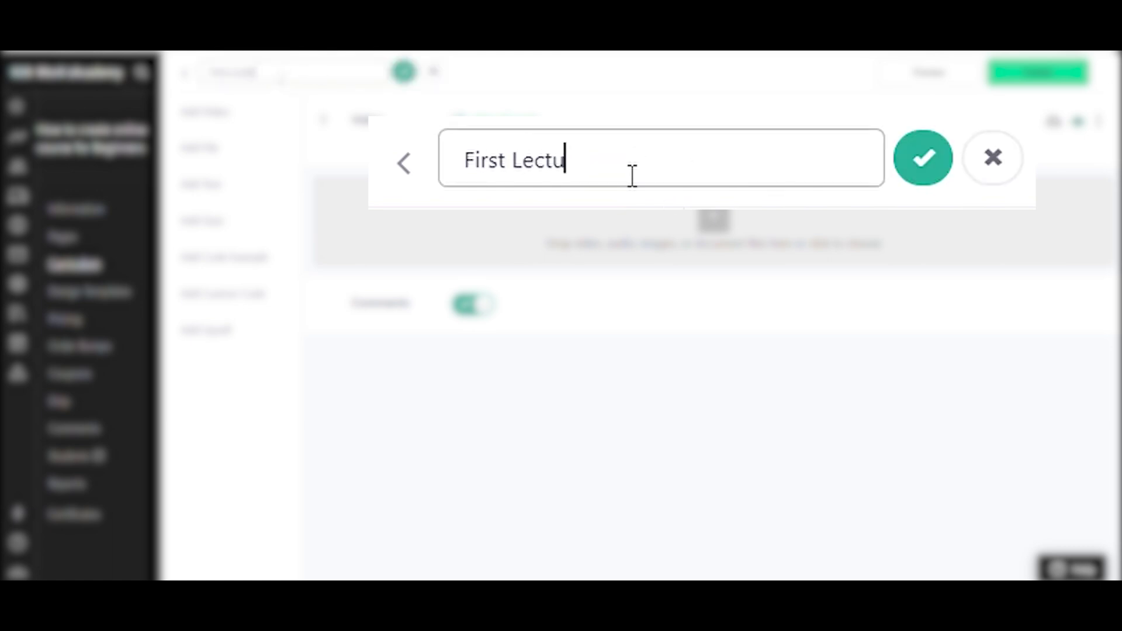
key("BackSpace")
key("BackSpace")
key("BackSpace")
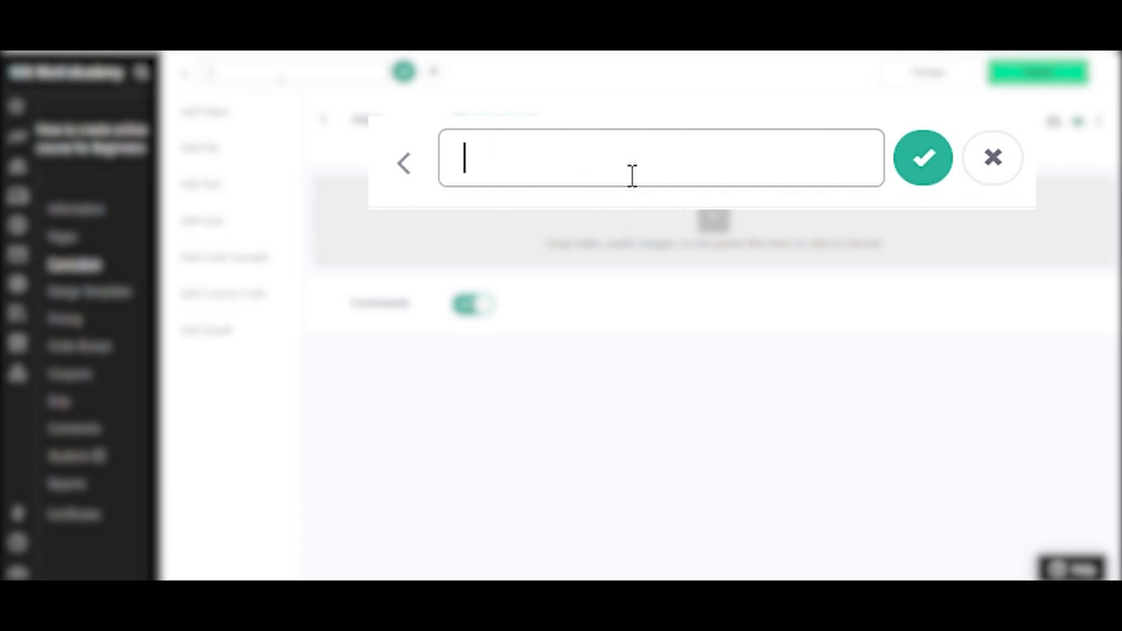
type("Course ")
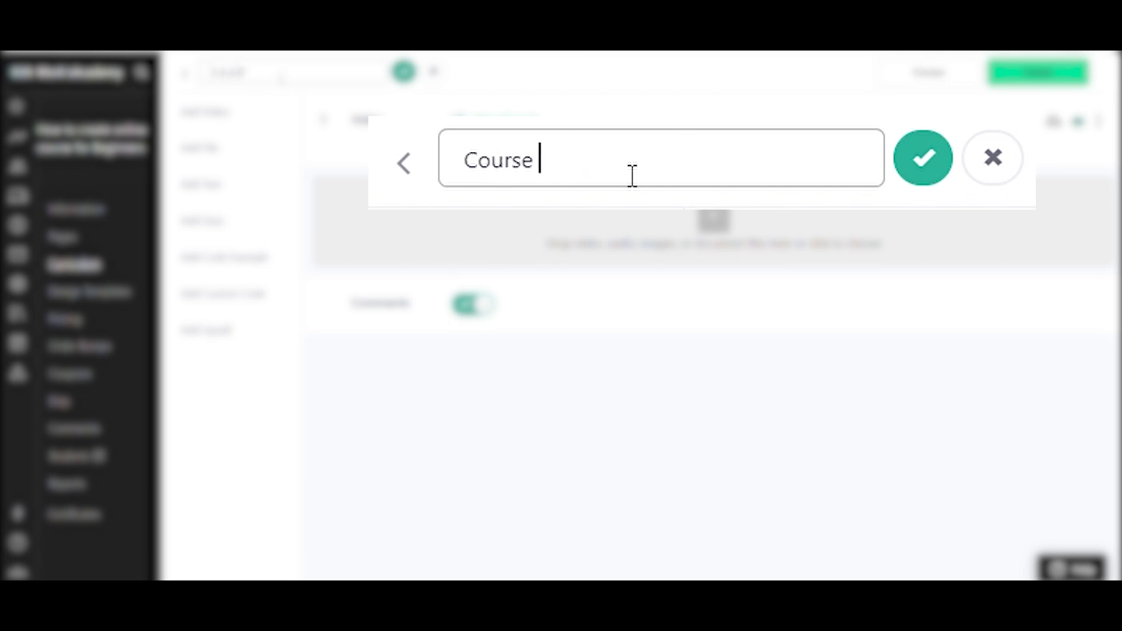
type("1010 introduction")
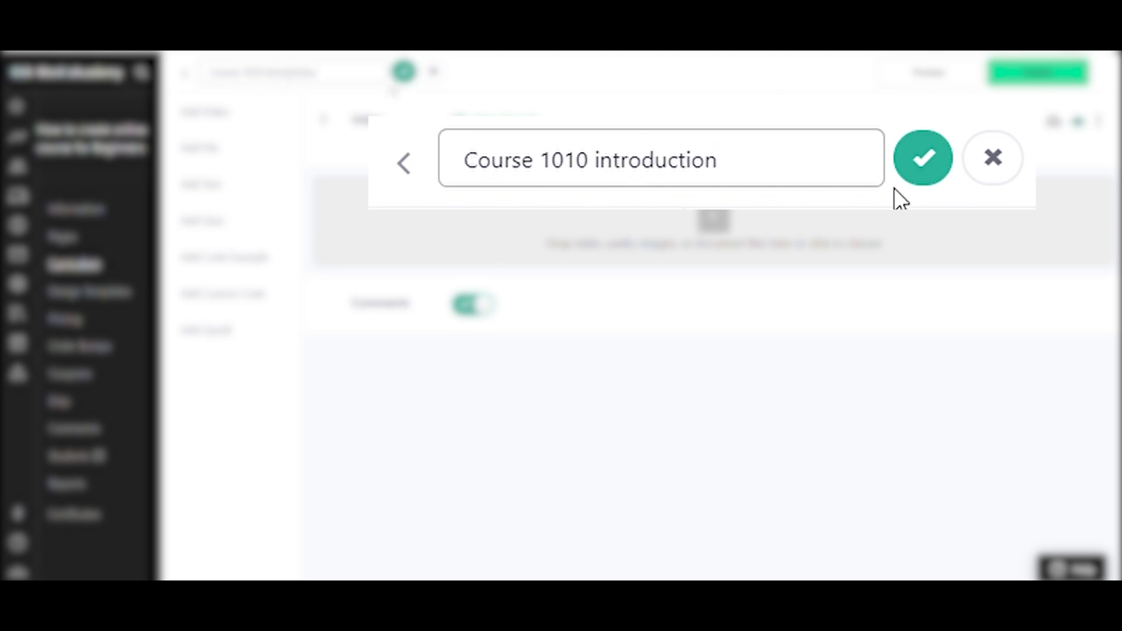
left_click(920, 159)
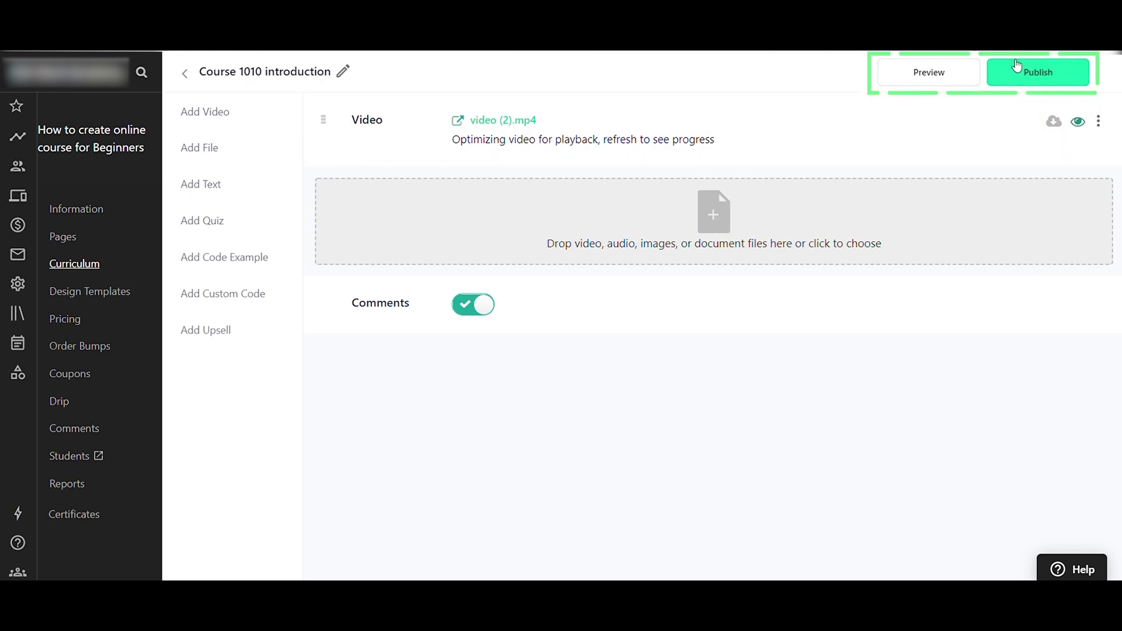
left_click(909, 73)
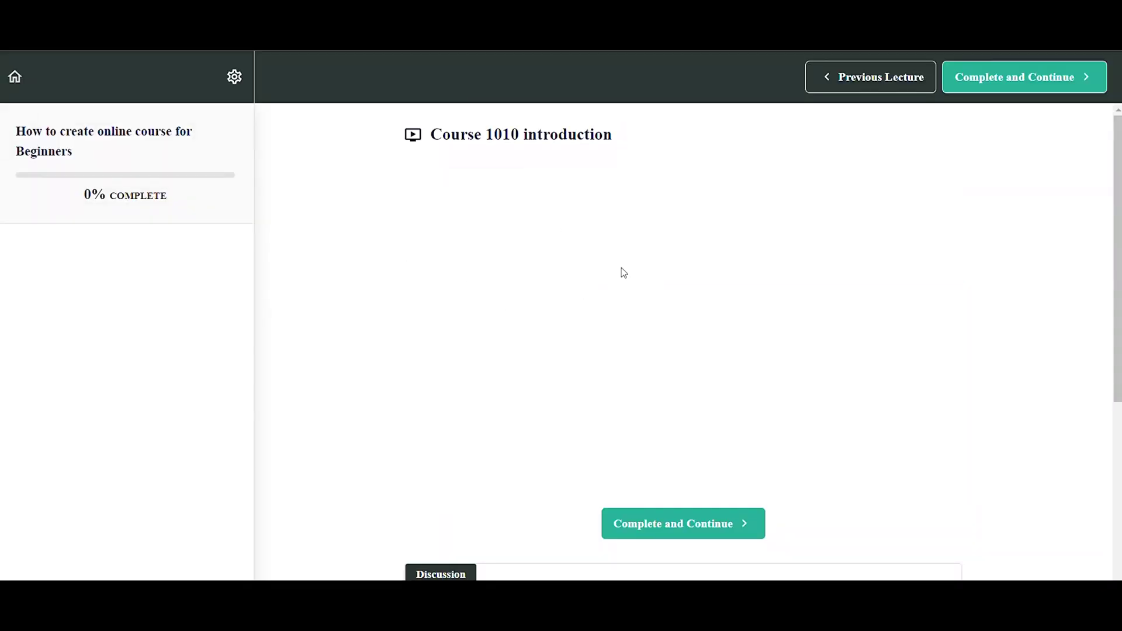
Publish the Course 1010 introduction lecture and go back to the Curriculum list
scroll(634, 268, "down", 5)
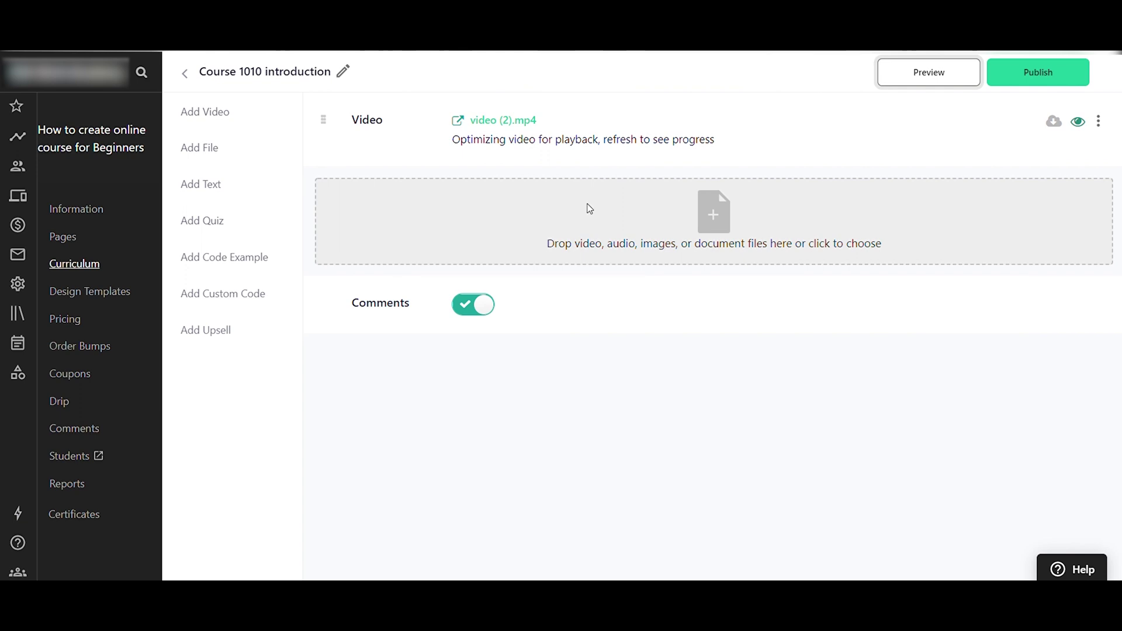
left_click(1045, 70)
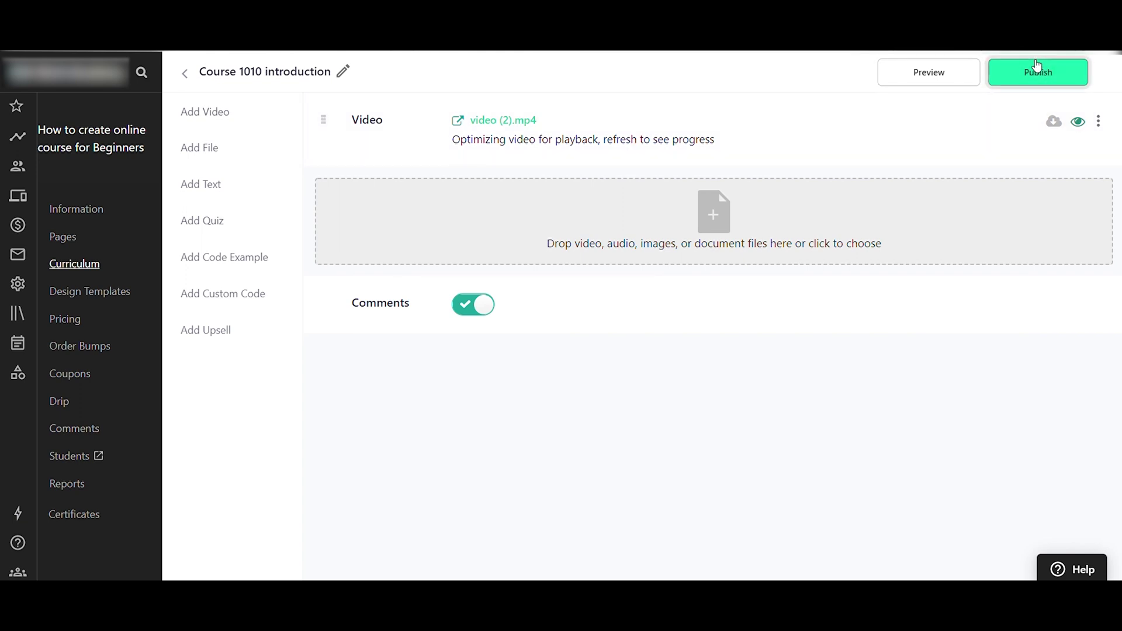
left_click(187, 74)
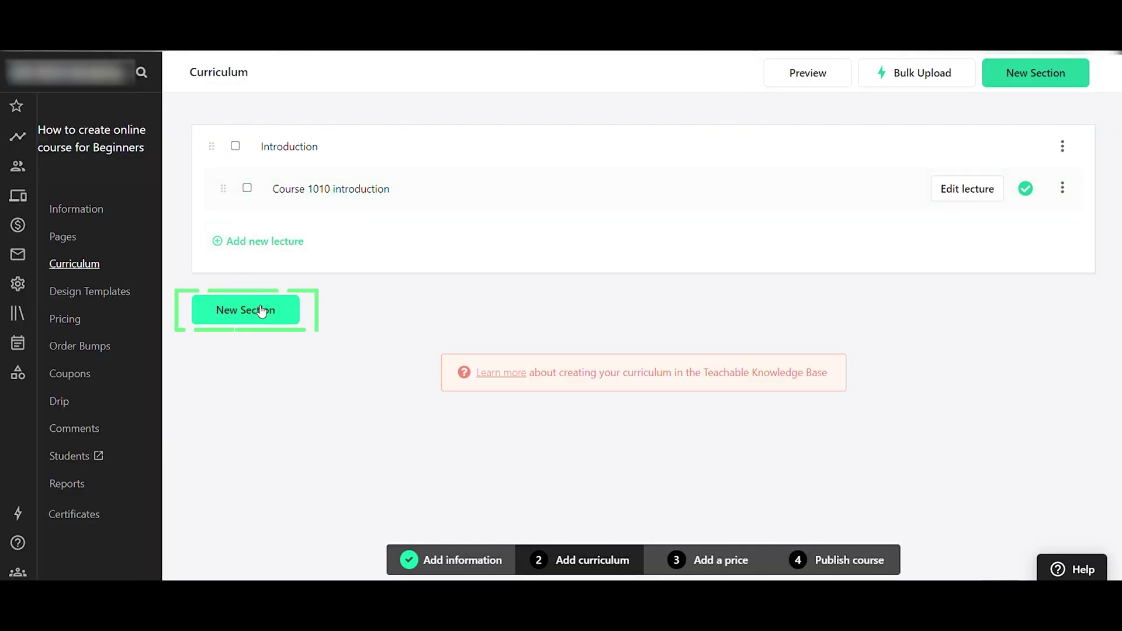
Add a new section named 'Designing your online course'
left_click(262, 311)
left_click(485, 170)
type("Designing your online course")
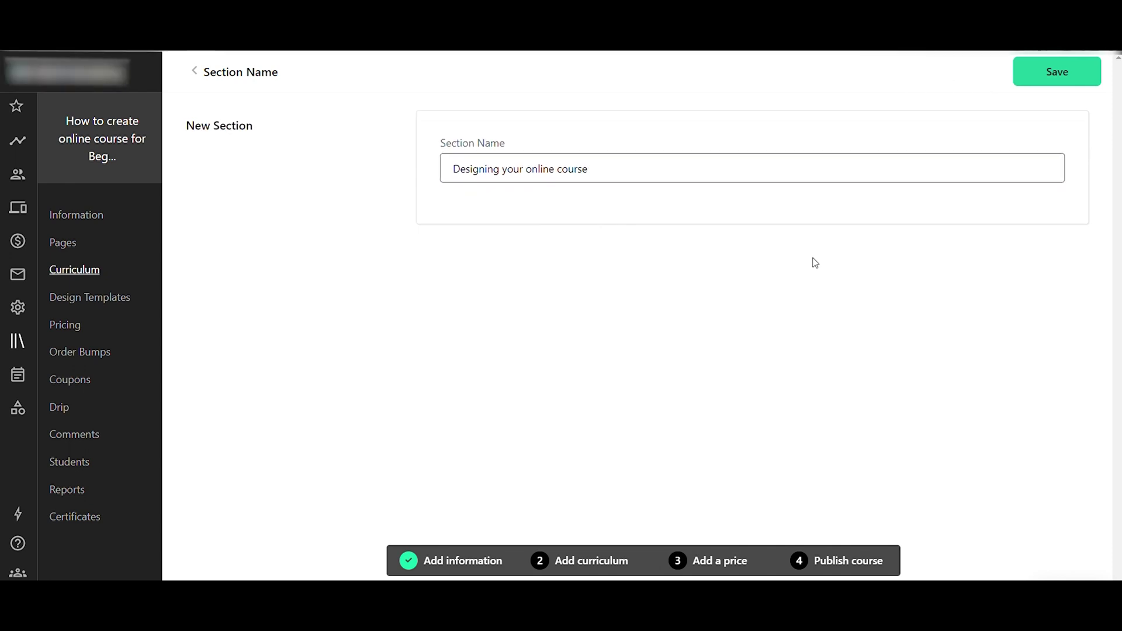
left_click(1036, 70)
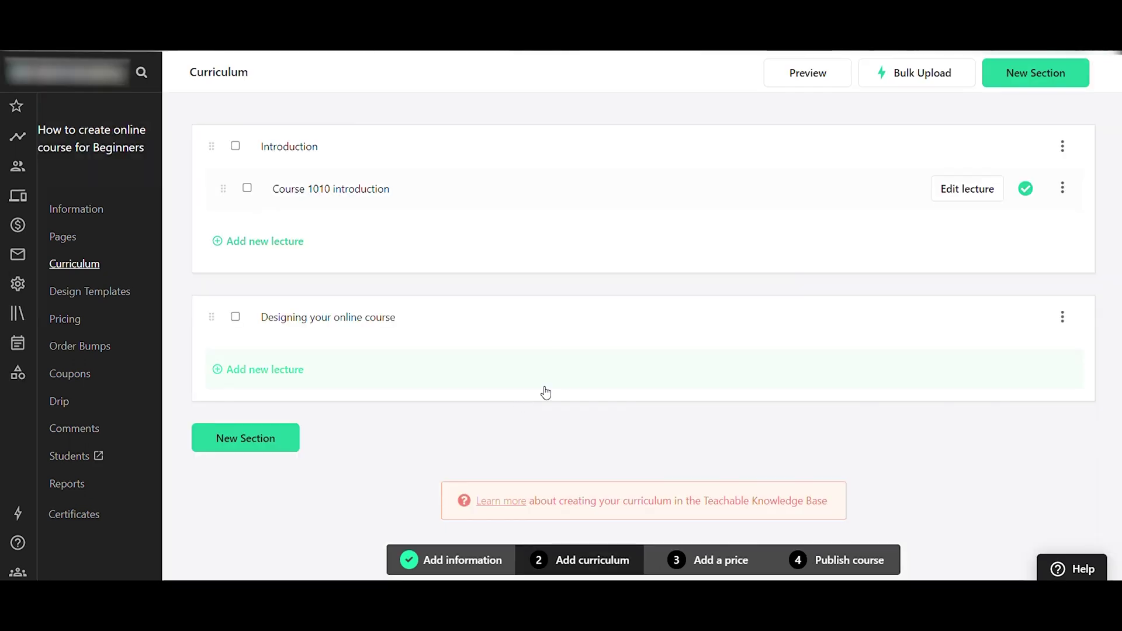
Add and publish a lecture 'Test' in that section, then preview the course
left_click(244, 367)
type("Test")
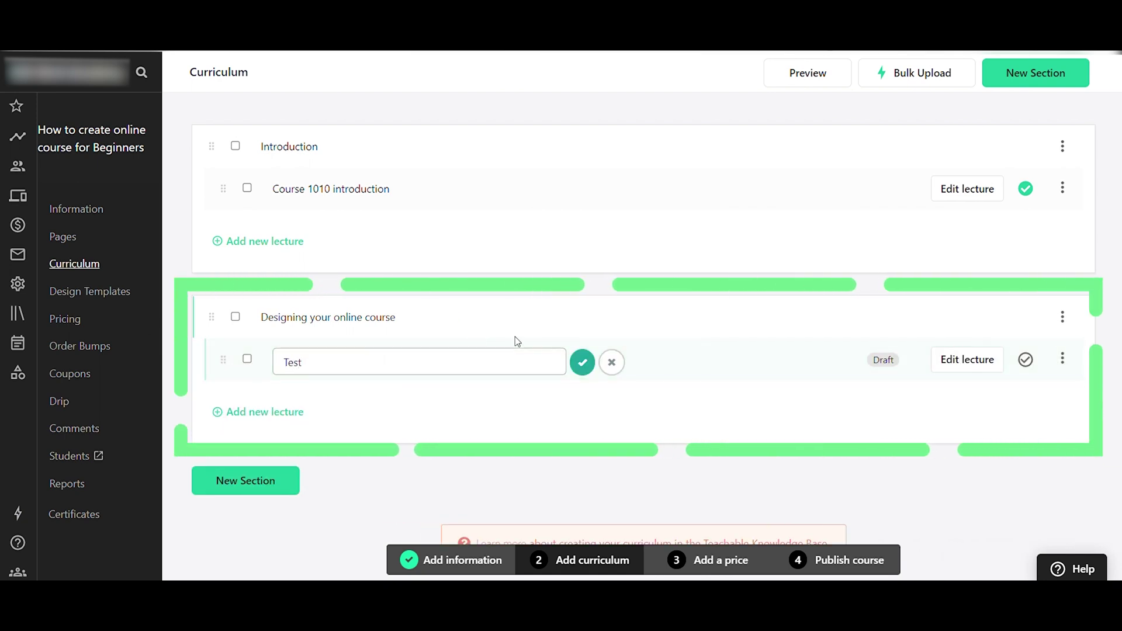
left_click(594, 361)
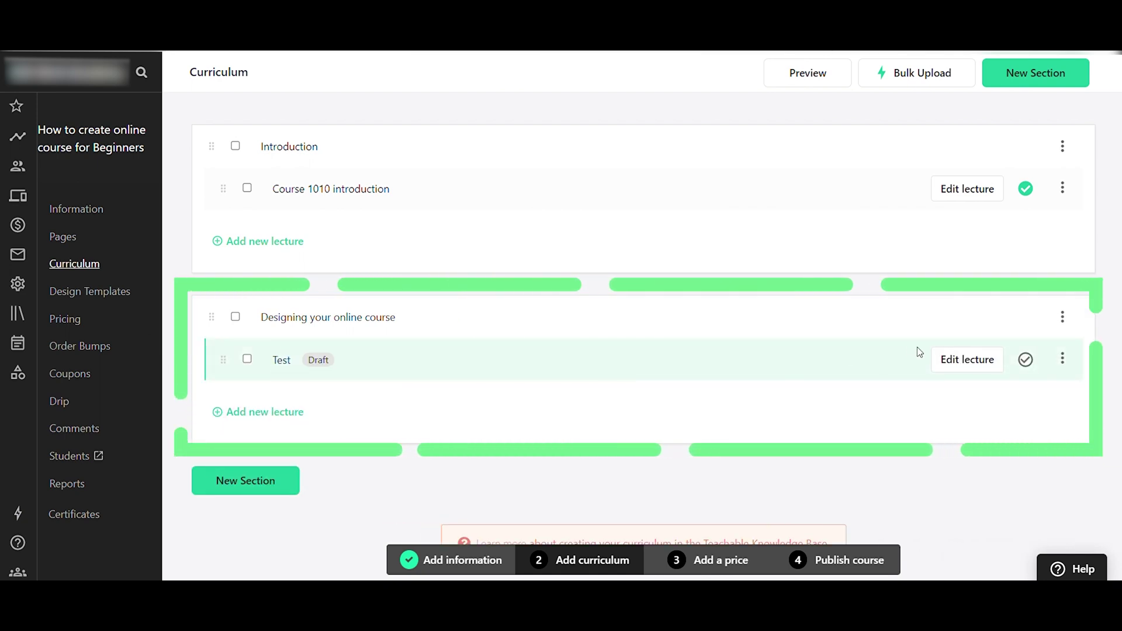
left_click(969, 354)
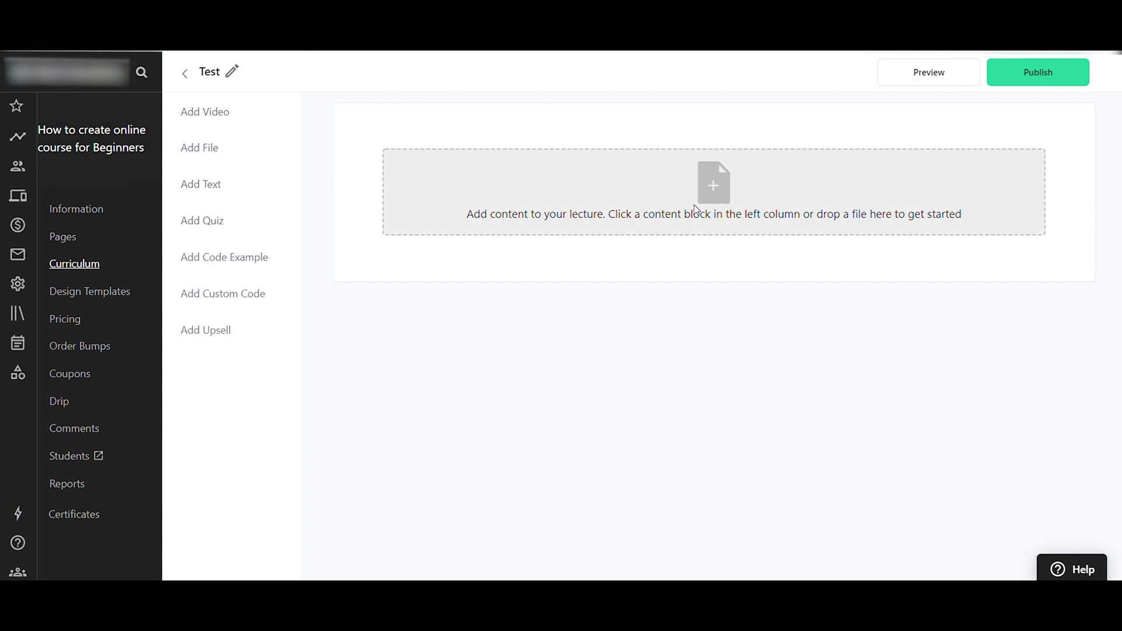
left_click(1013, 70)
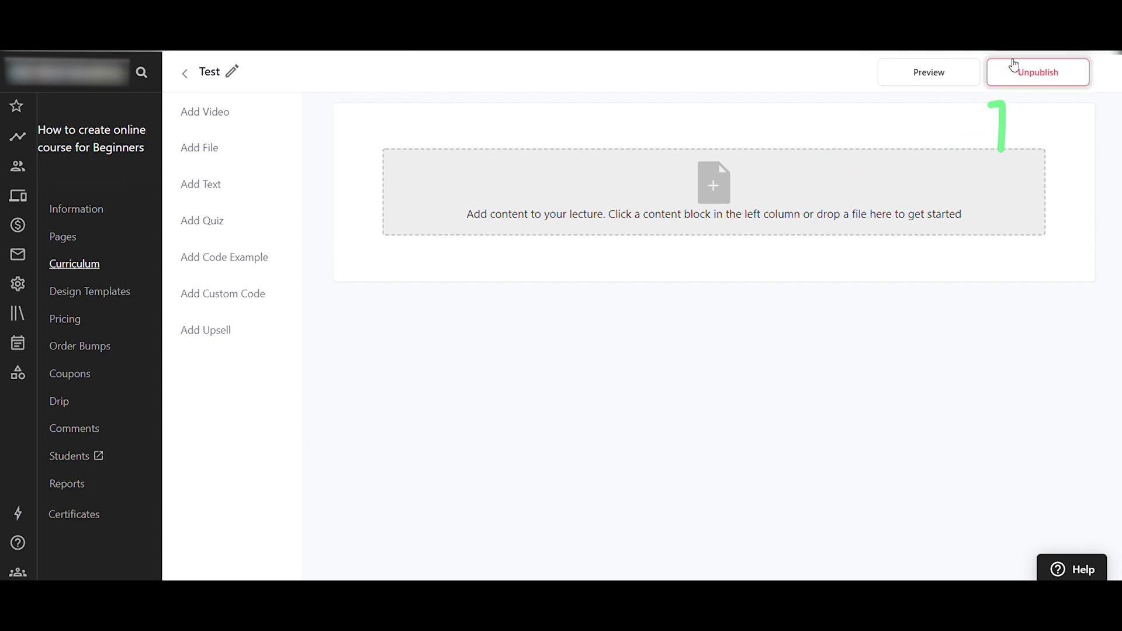
left_click(183, 75)
left_click(825, 75)
scroll(424, 425, "down", 5)
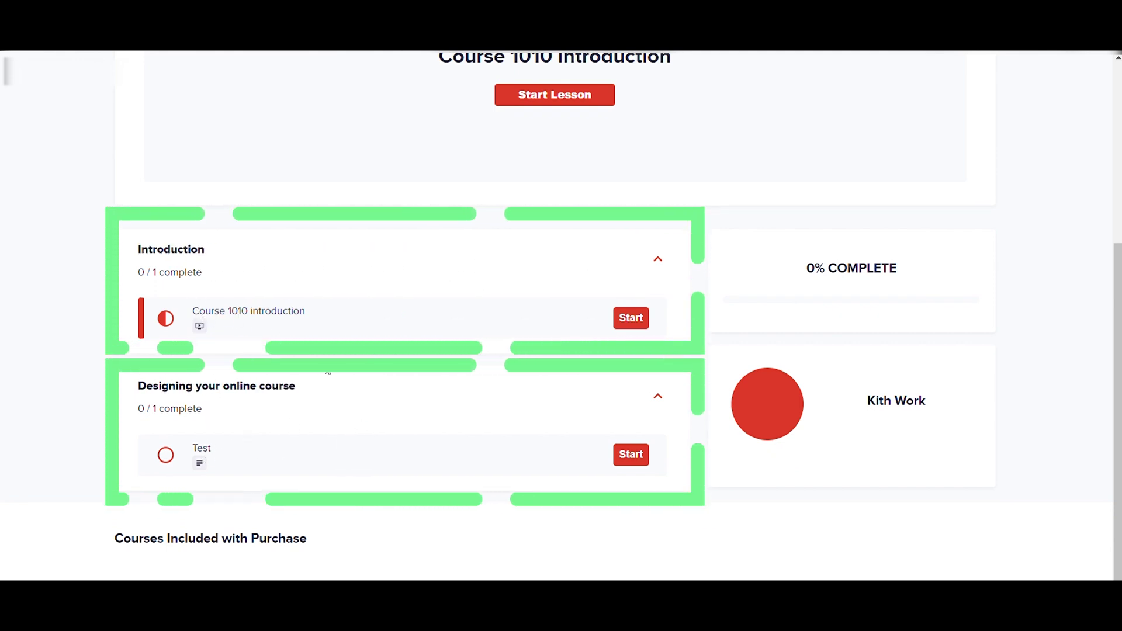
Review both sections in the student preview and start the Course 1010 introduction lesson
scroll(584, 374, "up", 5)
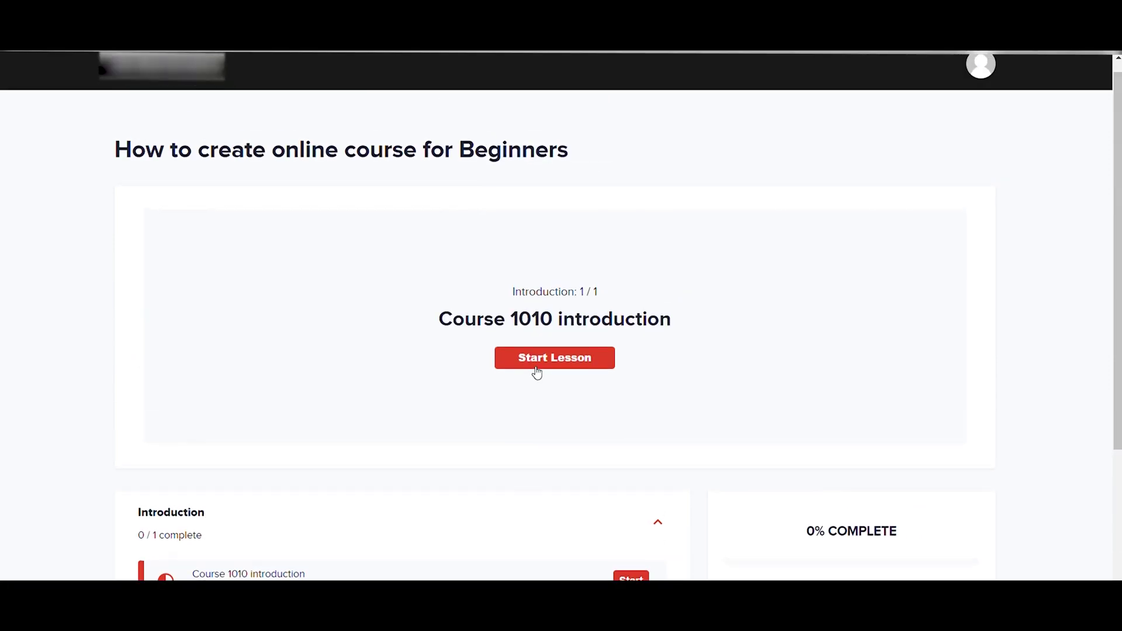
scroll(647, 351, "down", 5)
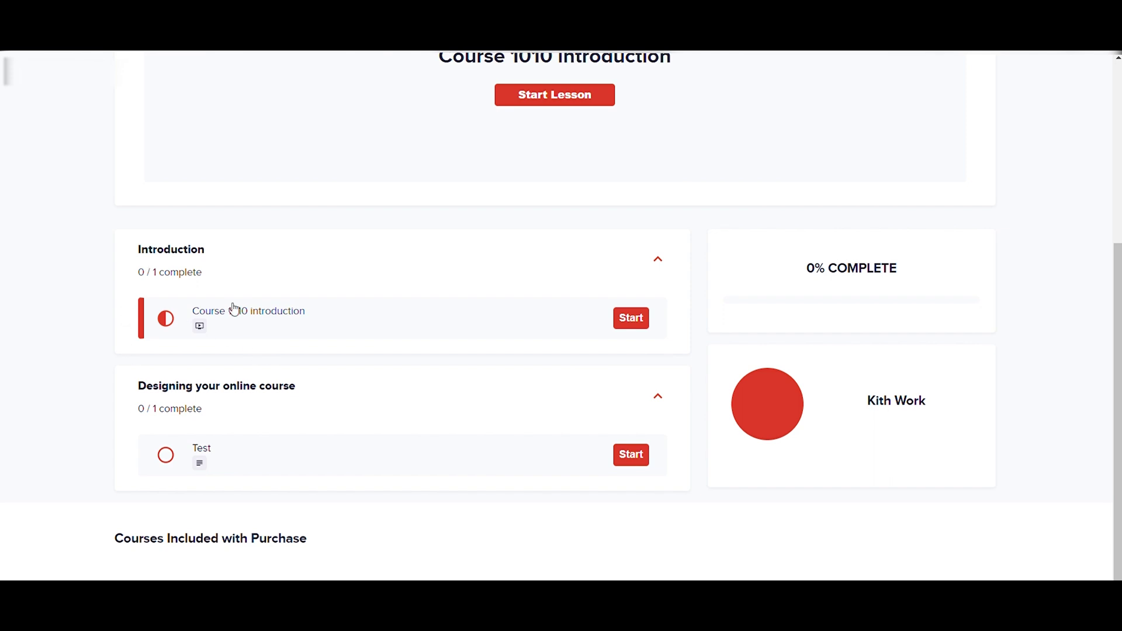
left_click(631, 318)
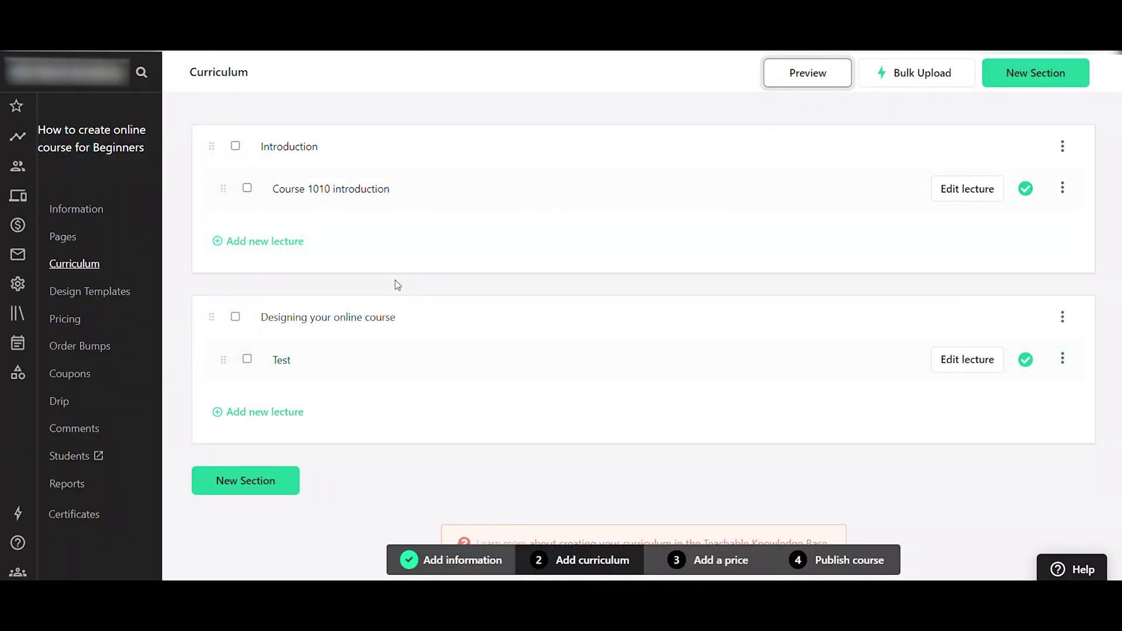
On the course Information page, check the Web and iOS image settings, then upload an online-courses course image
left_click(104, 210)
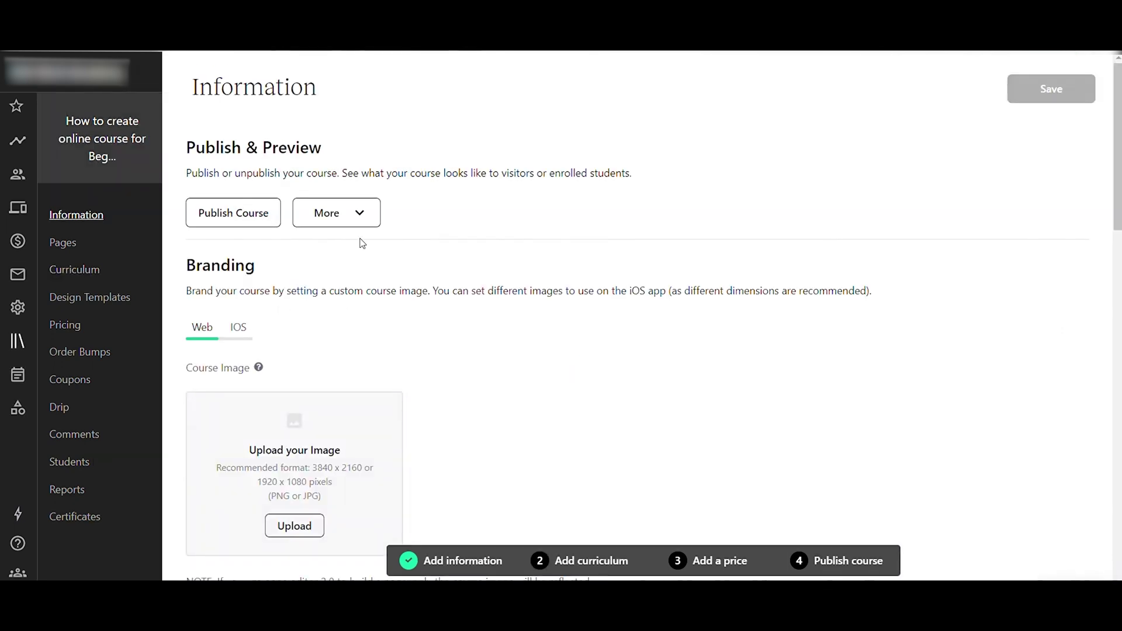
scroll(377, 256, "down", 2)
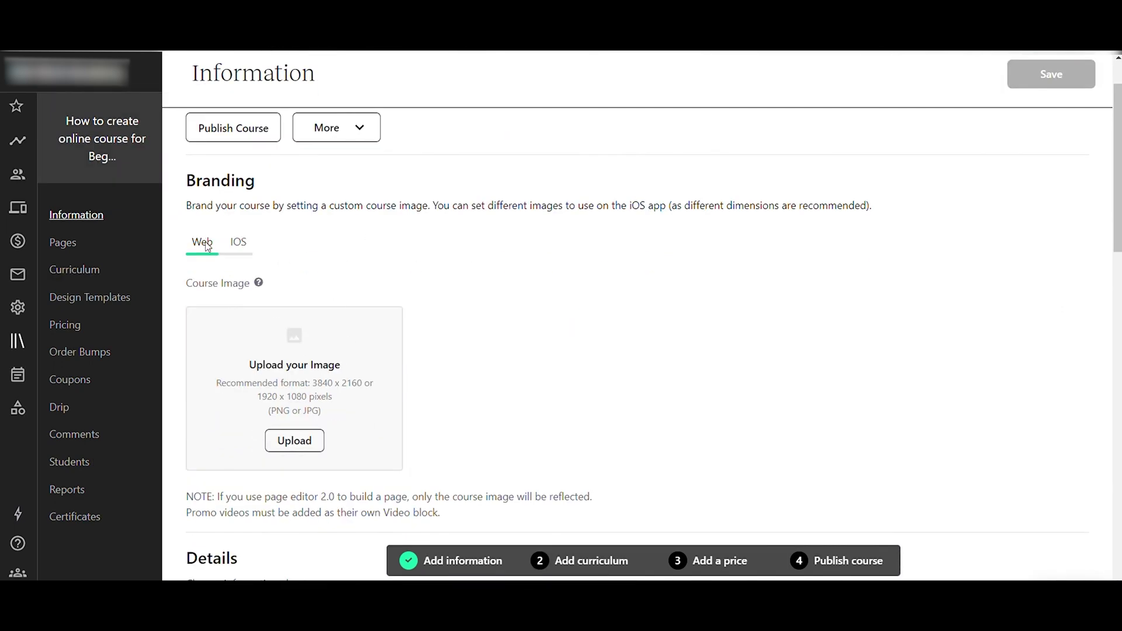
mouse_move(260, 285)
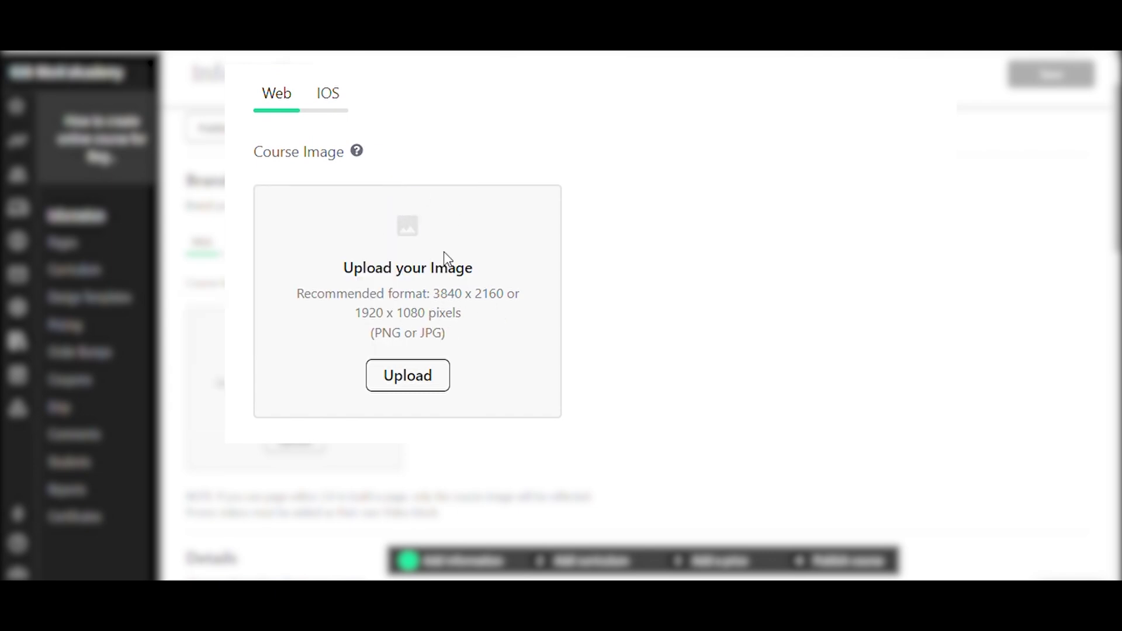
left_click(337, 104)
mouse_move(334, 155)
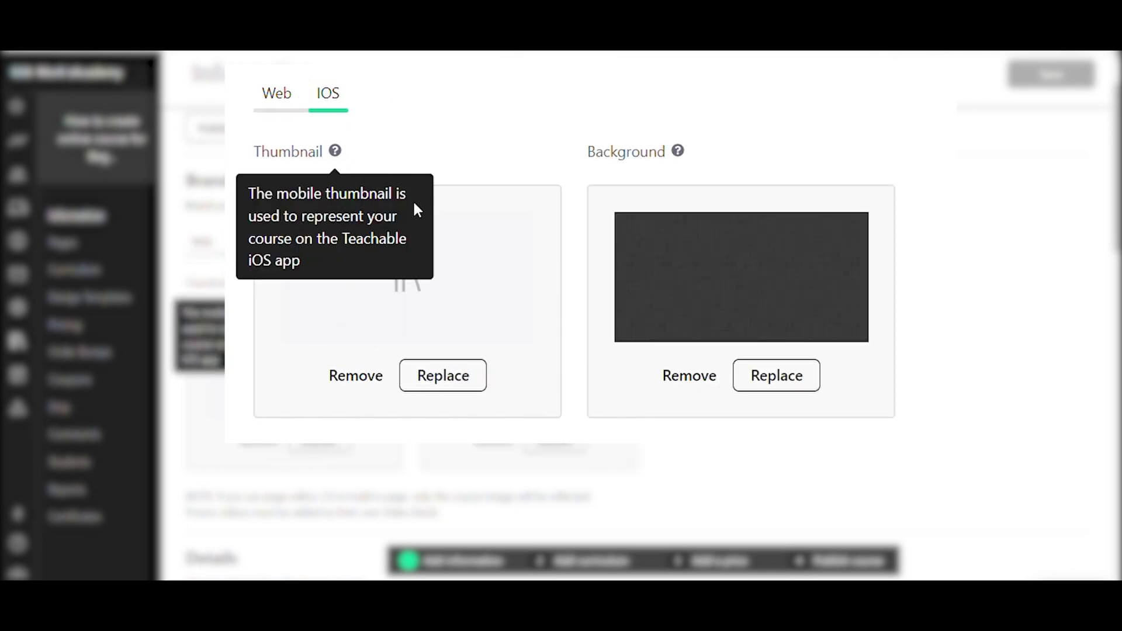
left_click(279, 95)
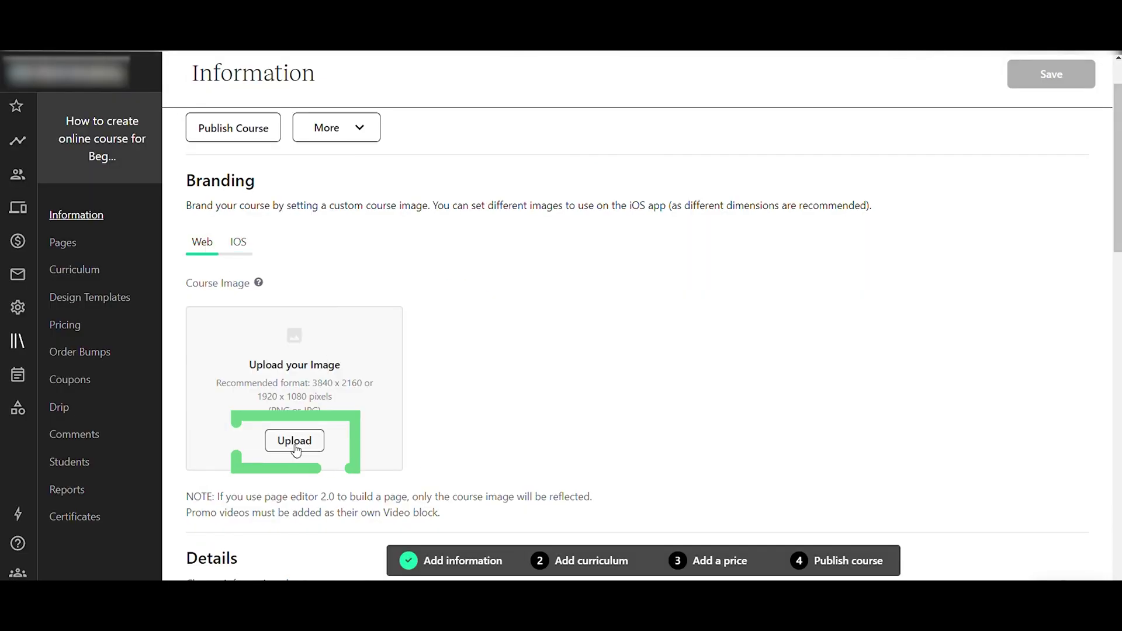
left_click(295, 443)
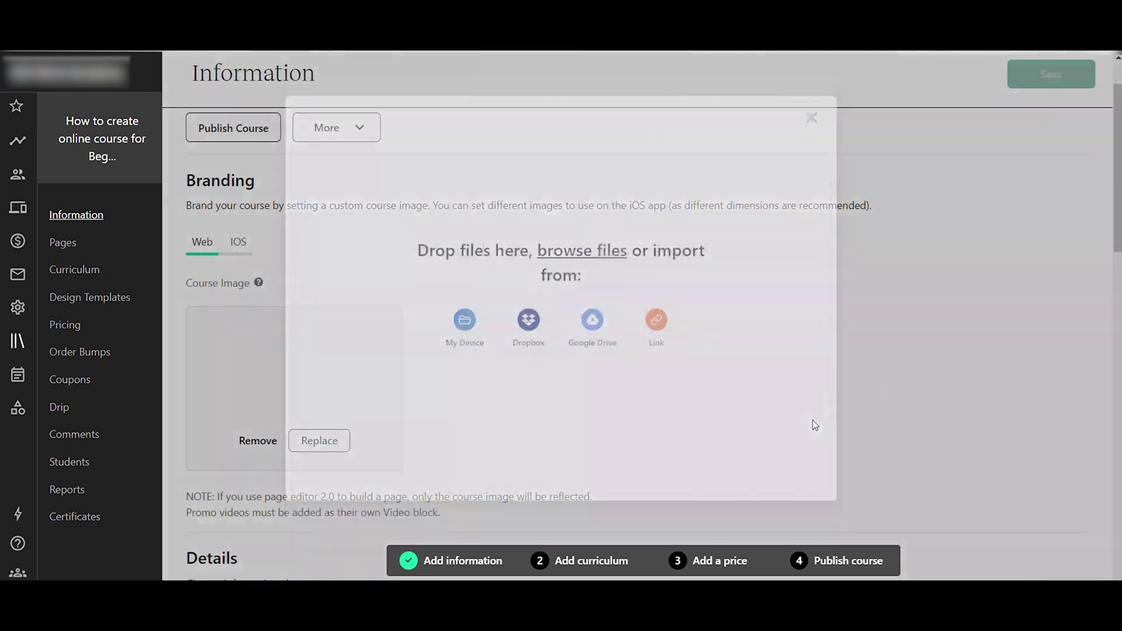
scroll(428, 409, "down", 1)
scroll(428, 409, "down", 3)
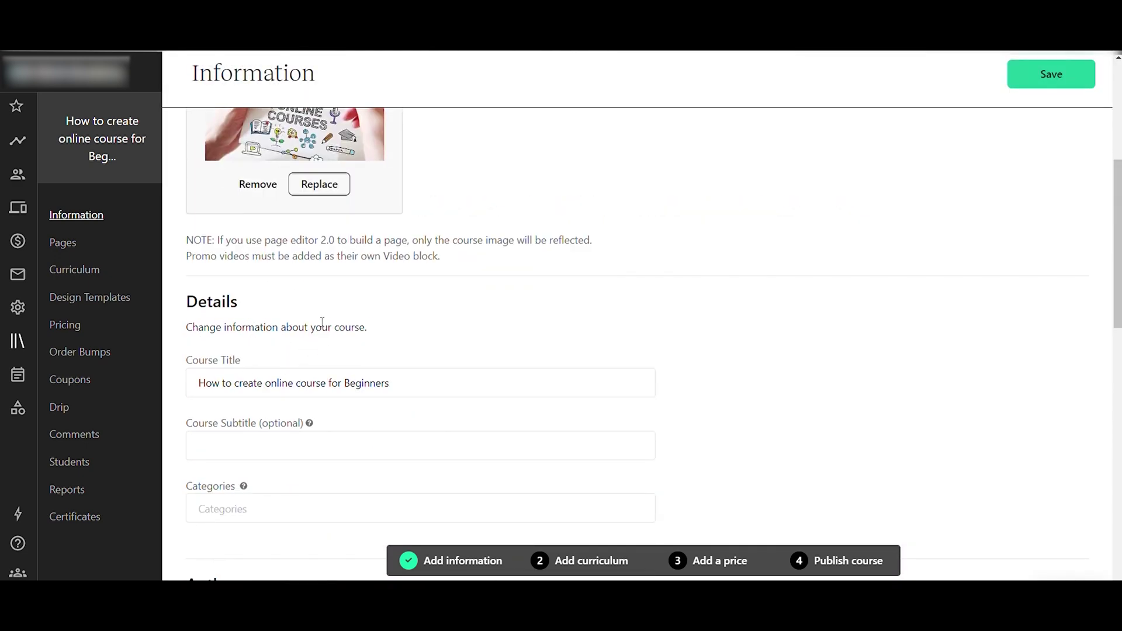
Add the category 'New' to the course details
scroll(257, 355, "down", 1)
left_click(283, 365)
scroll(347, 357, "down", 1)
left_click(298, 347)
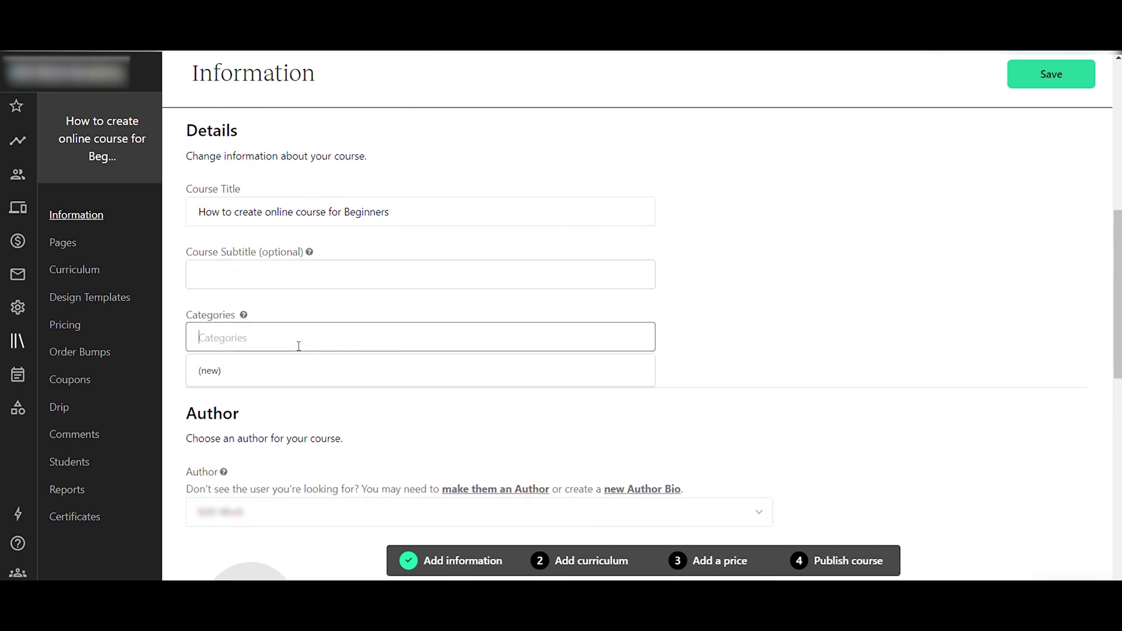
type("New")
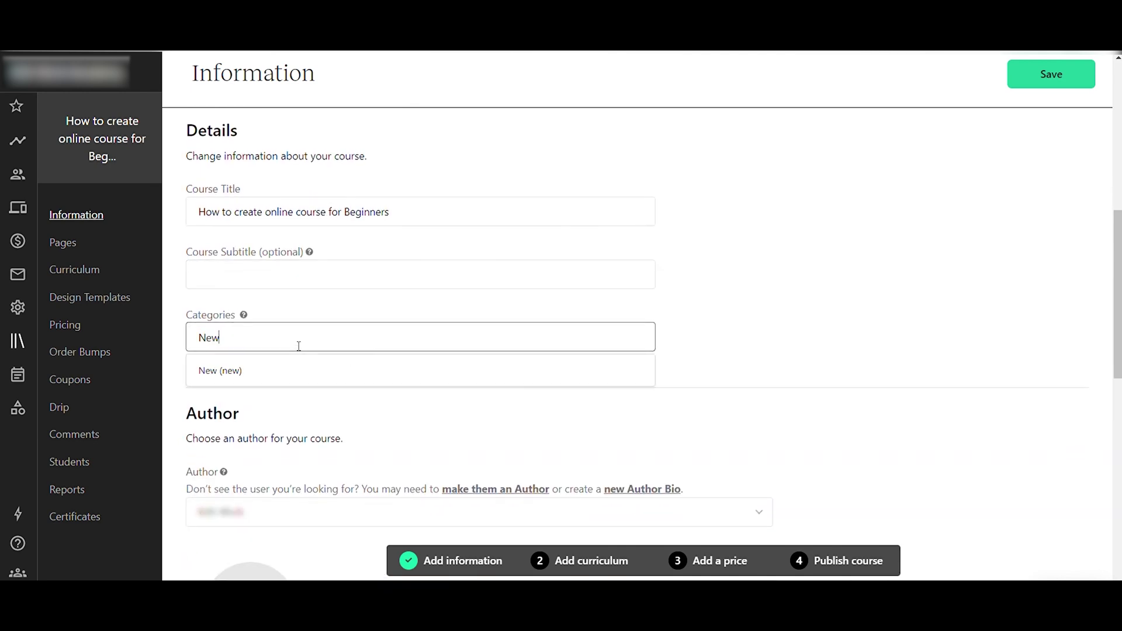
left_click(268, 374)
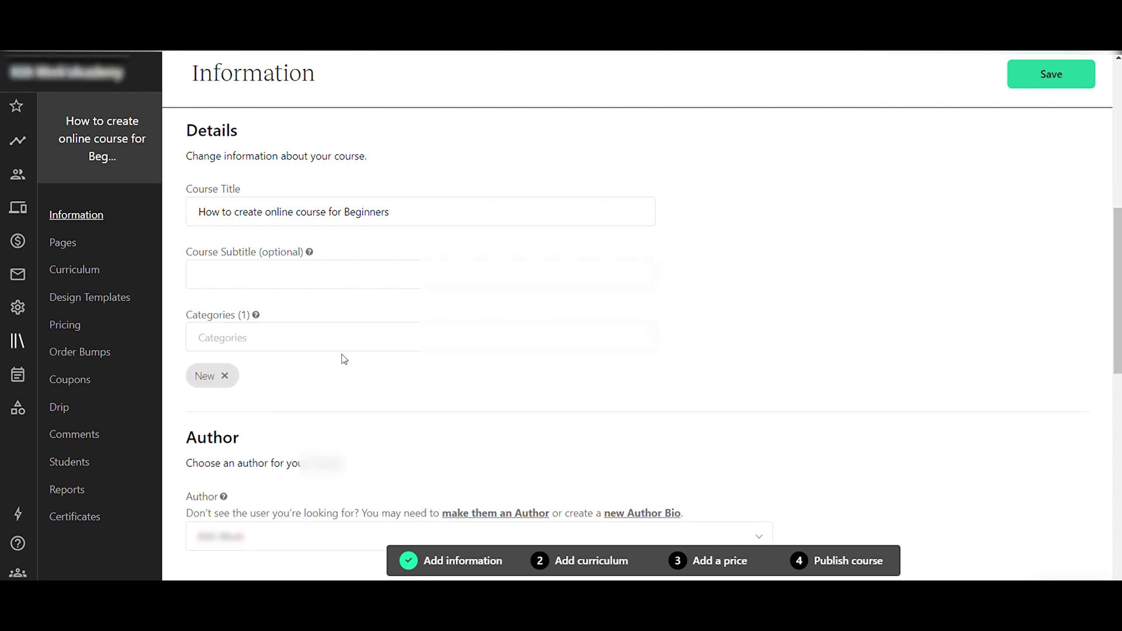
Review the Author, Compliance and Default Pages settings, then save the course information
scroll(271, 401, "down", 1)
scroll(271, 435, "down", 1)
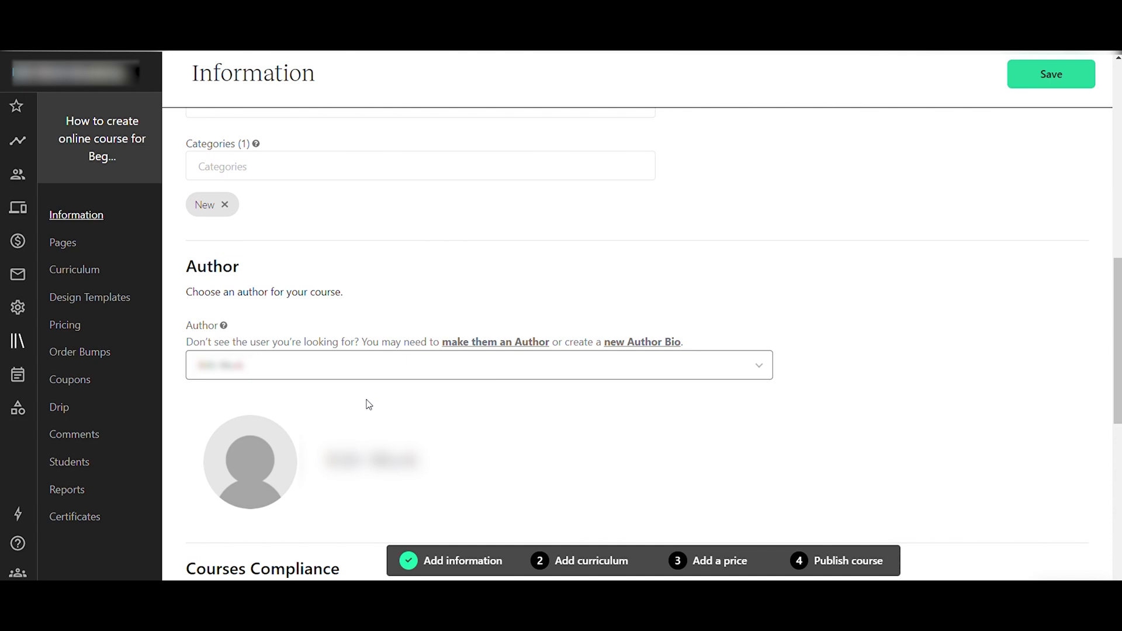
scroll(403, 370, "down", 2)
scroll(563, 283, "down", 2)
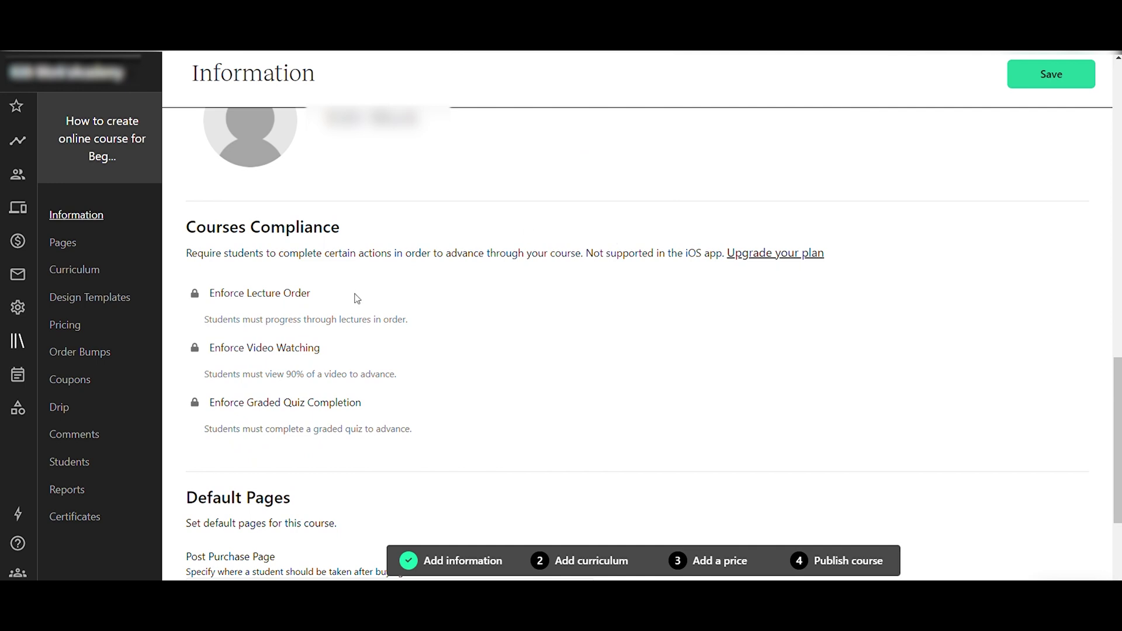
scroll(357, 298, "down", 2)
scroll(338, 305, "down", 3)
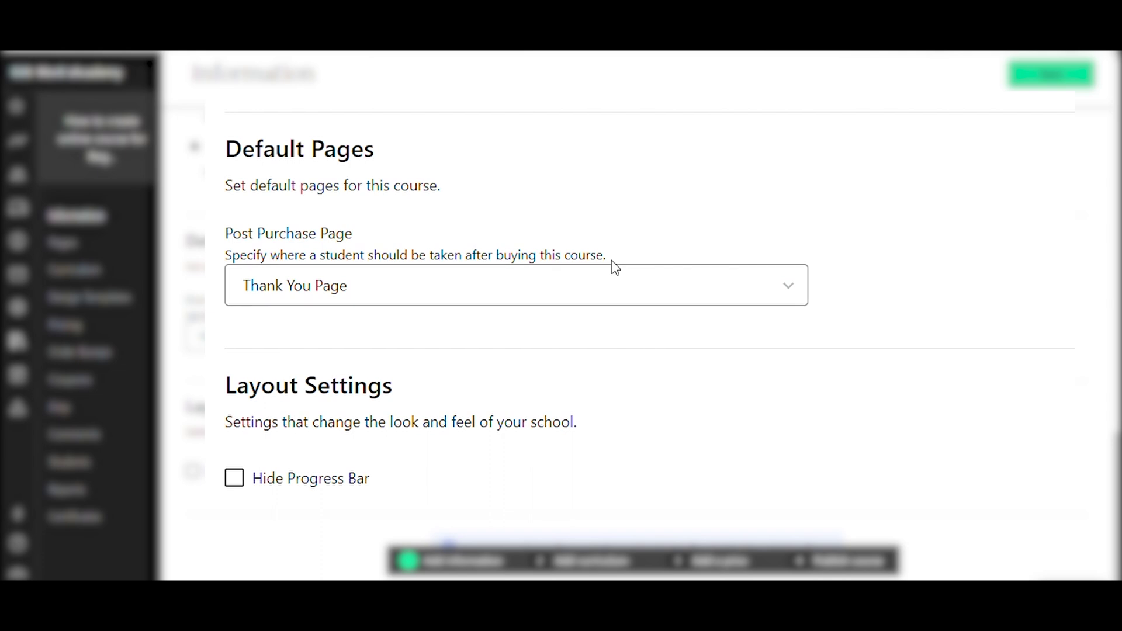
left_click_drag(638, 263, 225, 272)
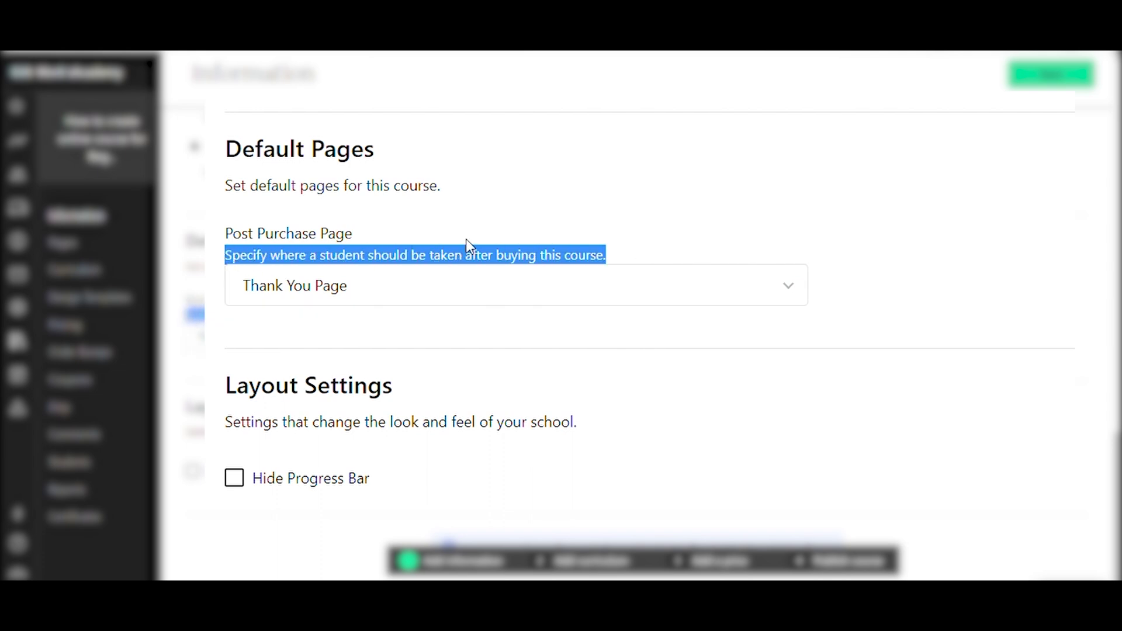
left_click(462, 224)
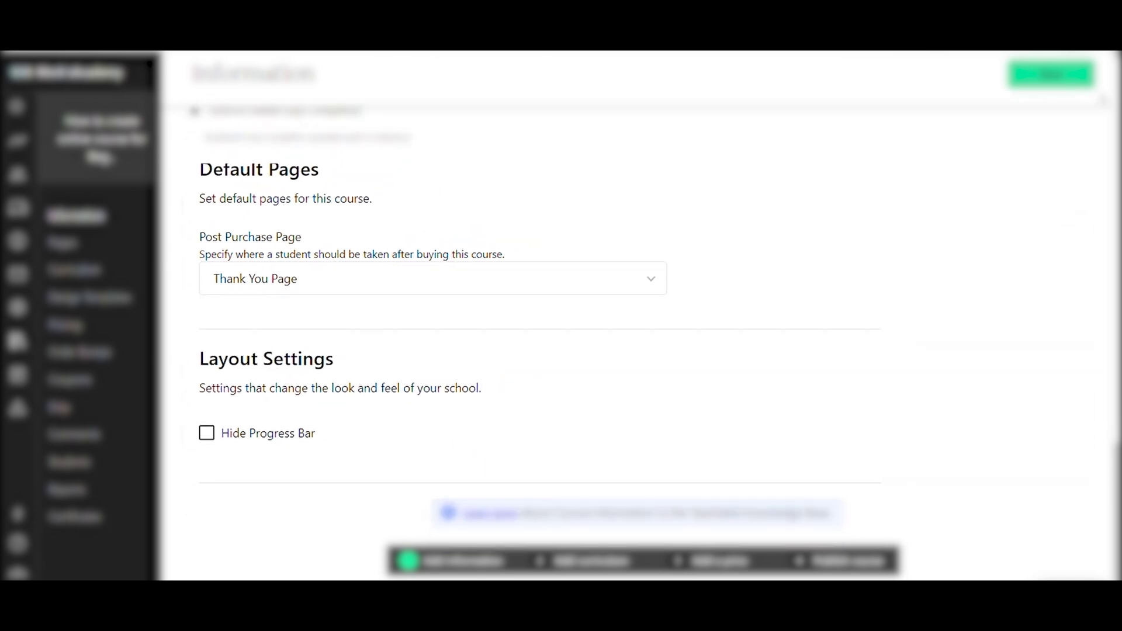
left_click(1026, 65)
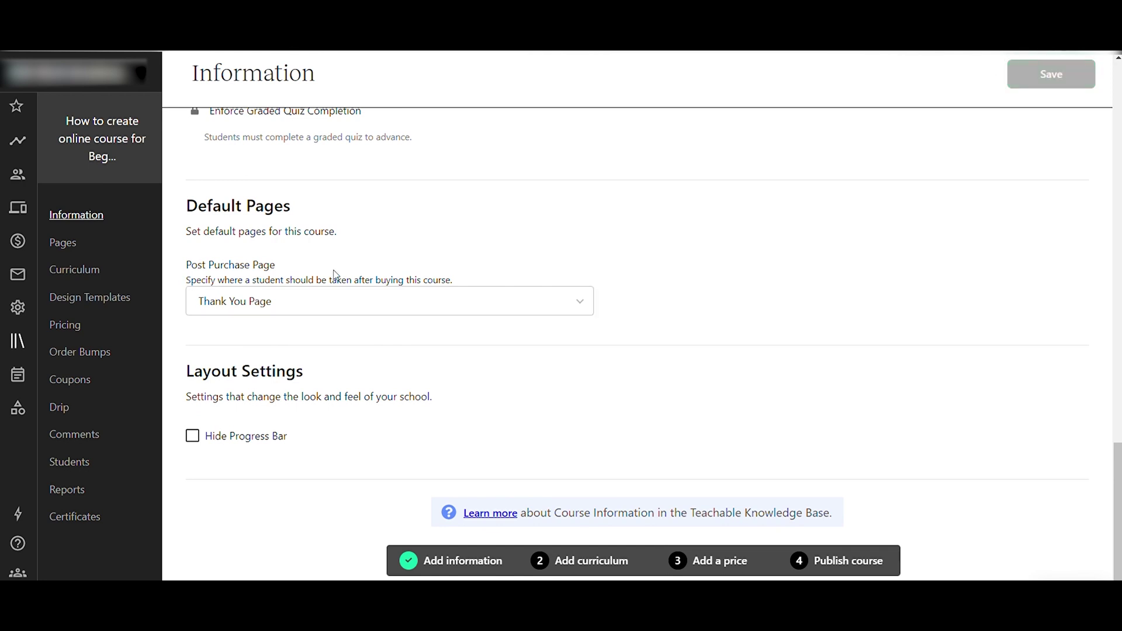
Review the course's sales, checkout and thank-you pages, then open the Sales Page in the editor
left_click(64, 244)
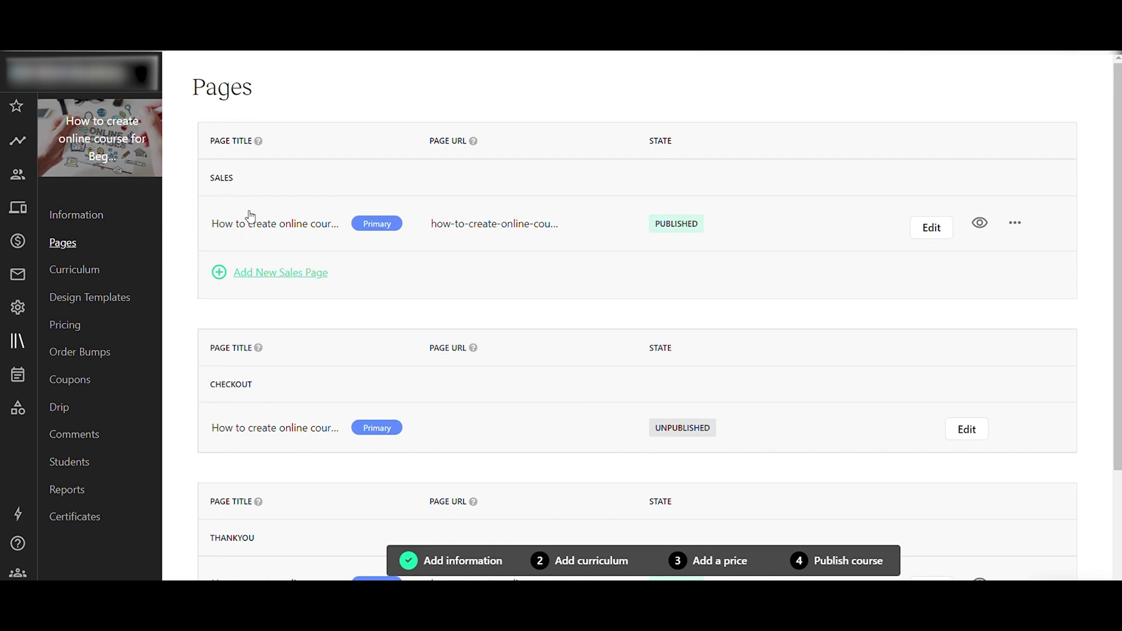
left_click_drag(232, 187, 192, 180)
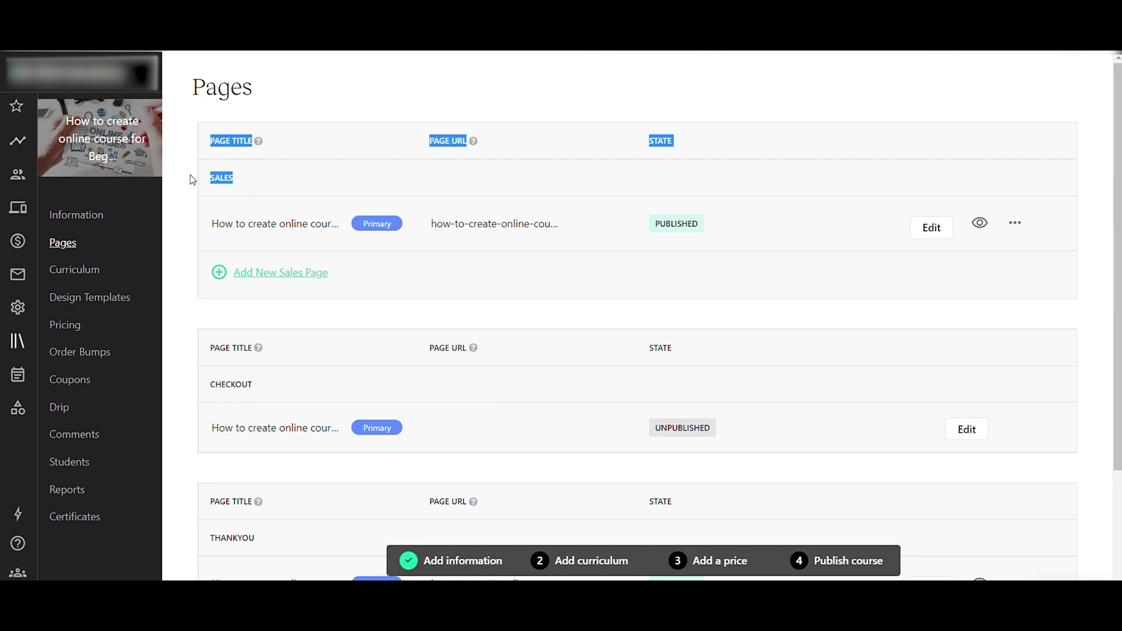
left_click(273, 184)
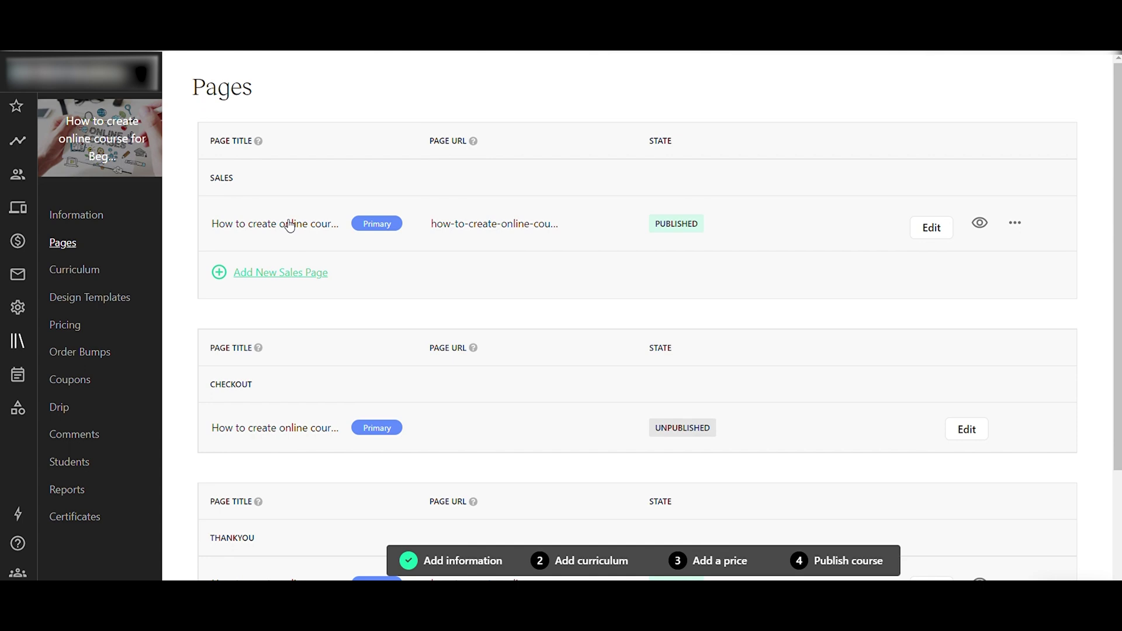
scroll(289, 226, "down", 3)
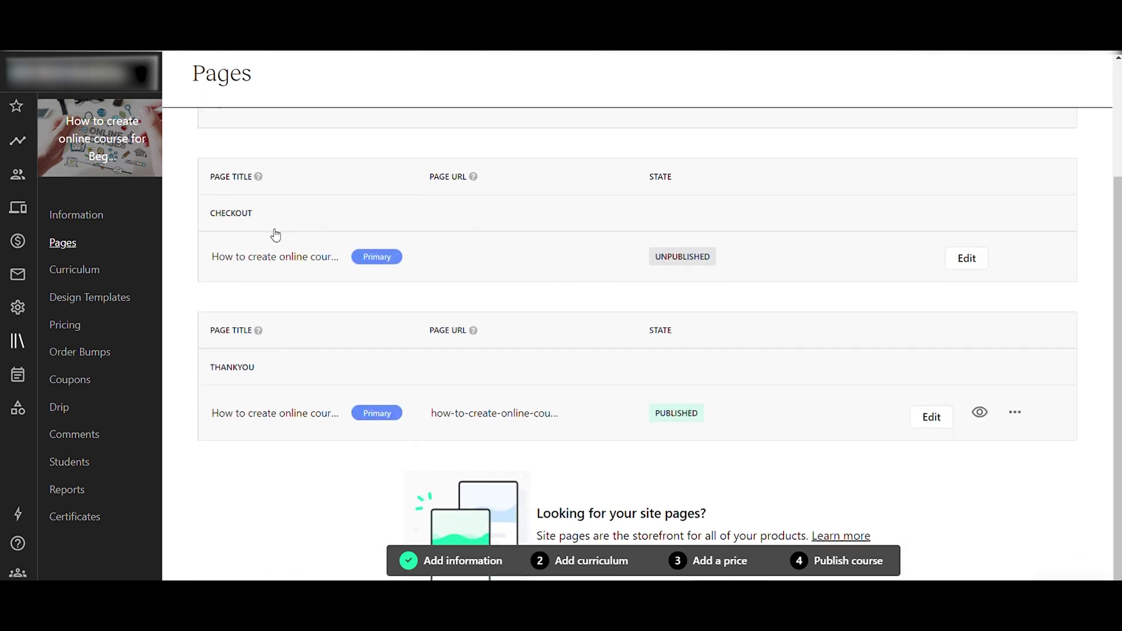
left_click_drag(267, 218, 200, 212)
left_click_drag(273, 364, 208, 371)
left_click_drag(321, 391, 317, 392)
scroll(444, 374, "up", 3)
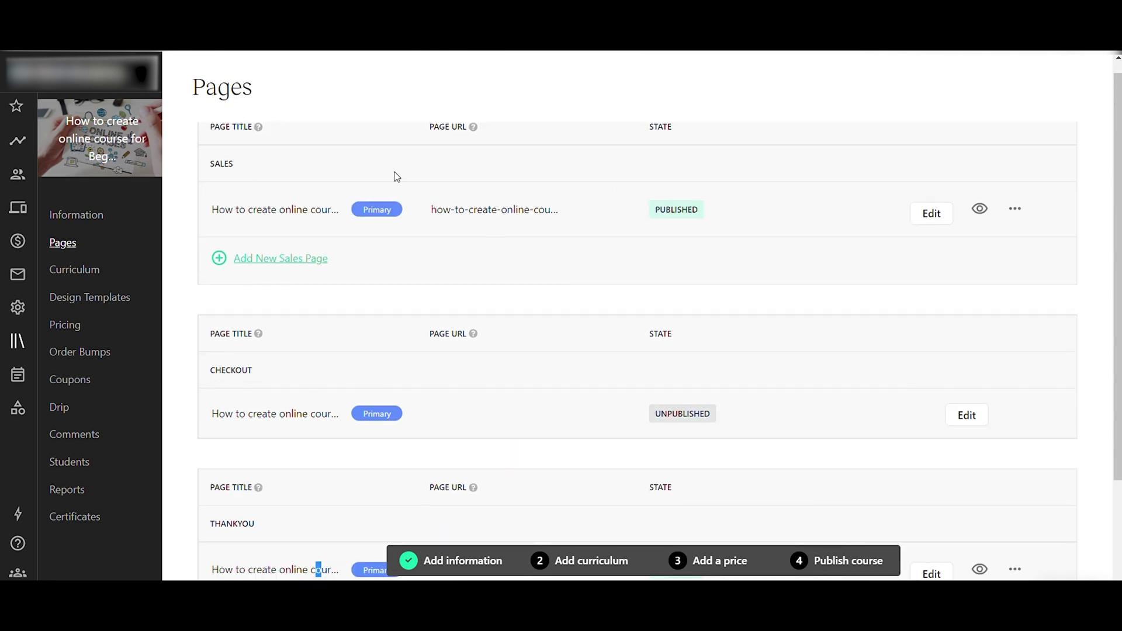
left_click(931, 214)
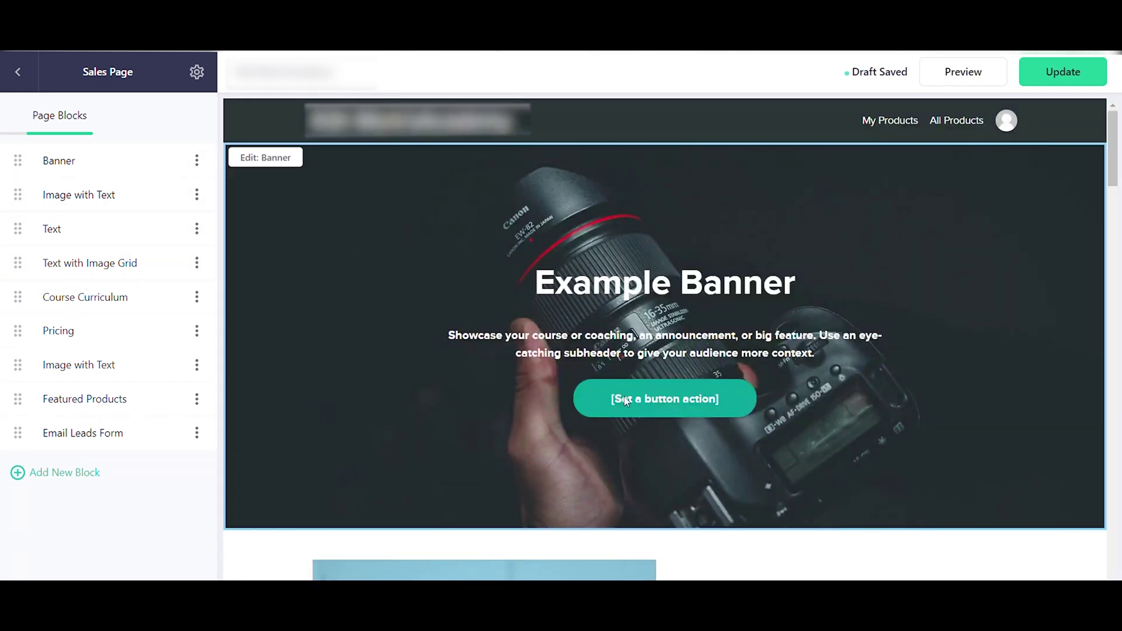
Replace the Banner block's background with a photo of a desk with a laptop, pencils and notebook
scroll(466, 374, "down", 4)
scroll(471, 358, "up", 4)
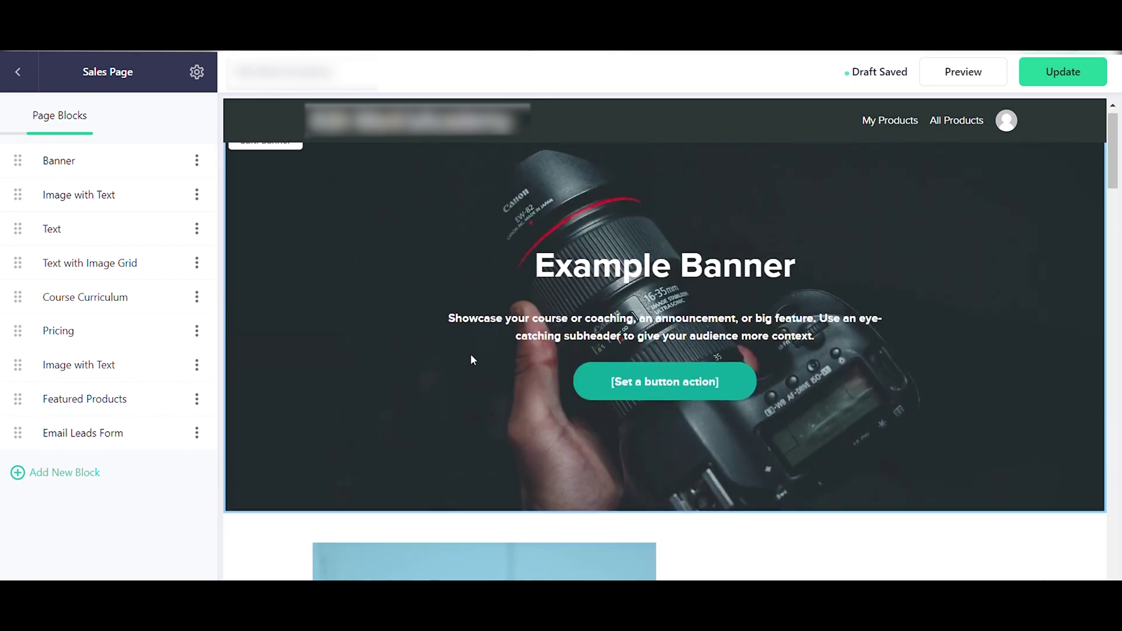
left_click(92, 174)
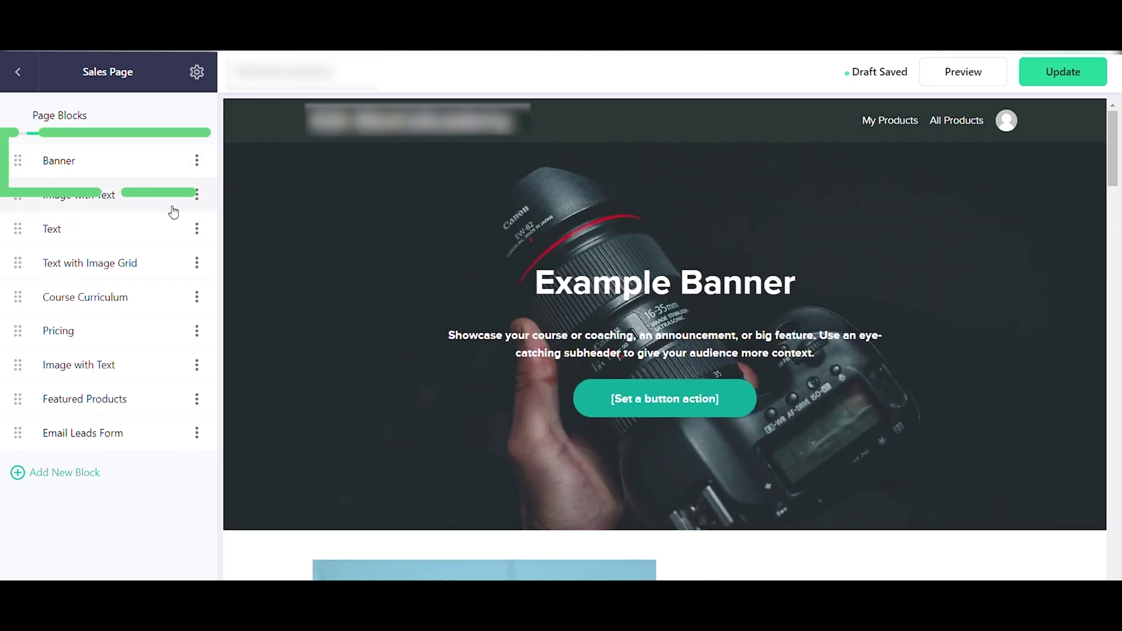
left_click(131, 234)
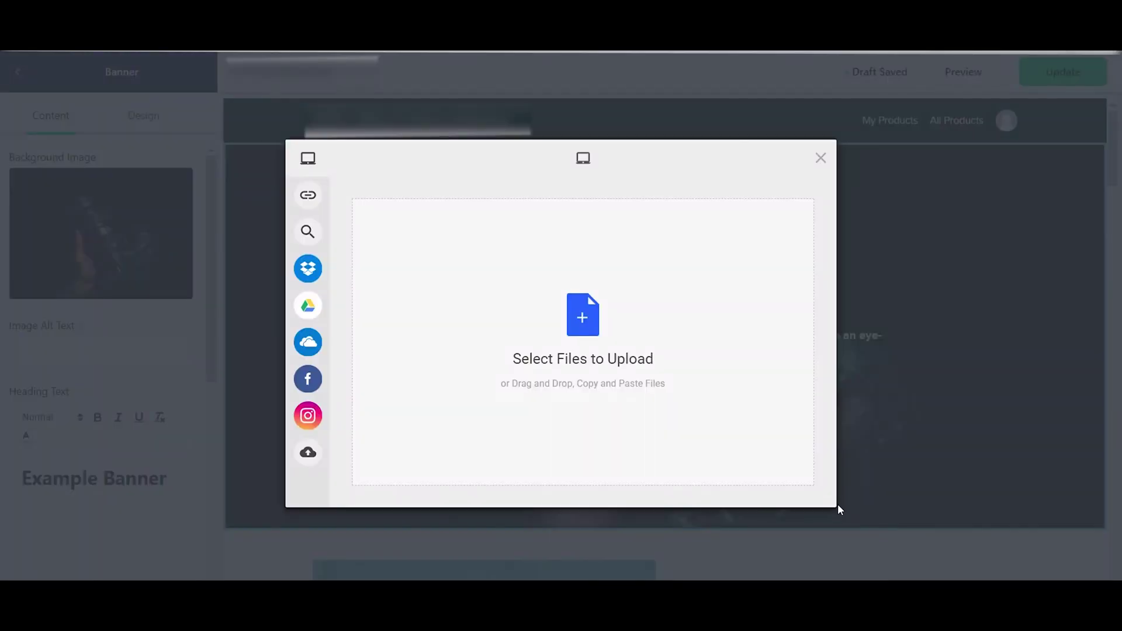
left_click_drag(864, 518, 525, 394)
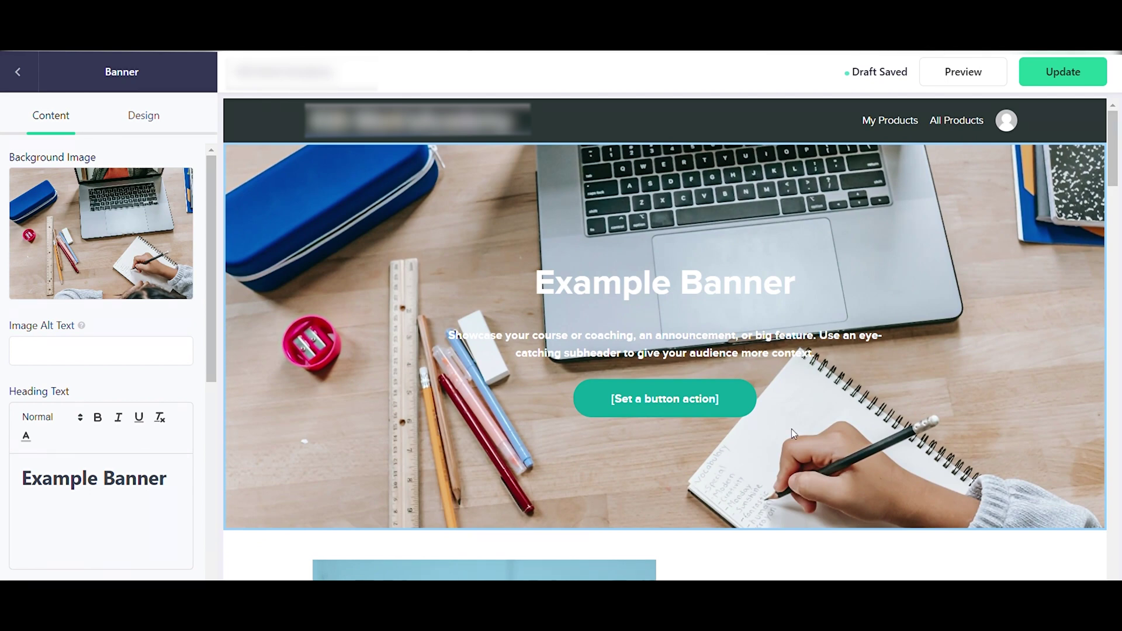
Retitle the banner heading 'Onlline Course' and format it as Heading 1
triple_click(121, 483)
type("Onlline Course")
scroll(121, 481, "down", 3)
left_click(44, 276)
left_click(68, 321)
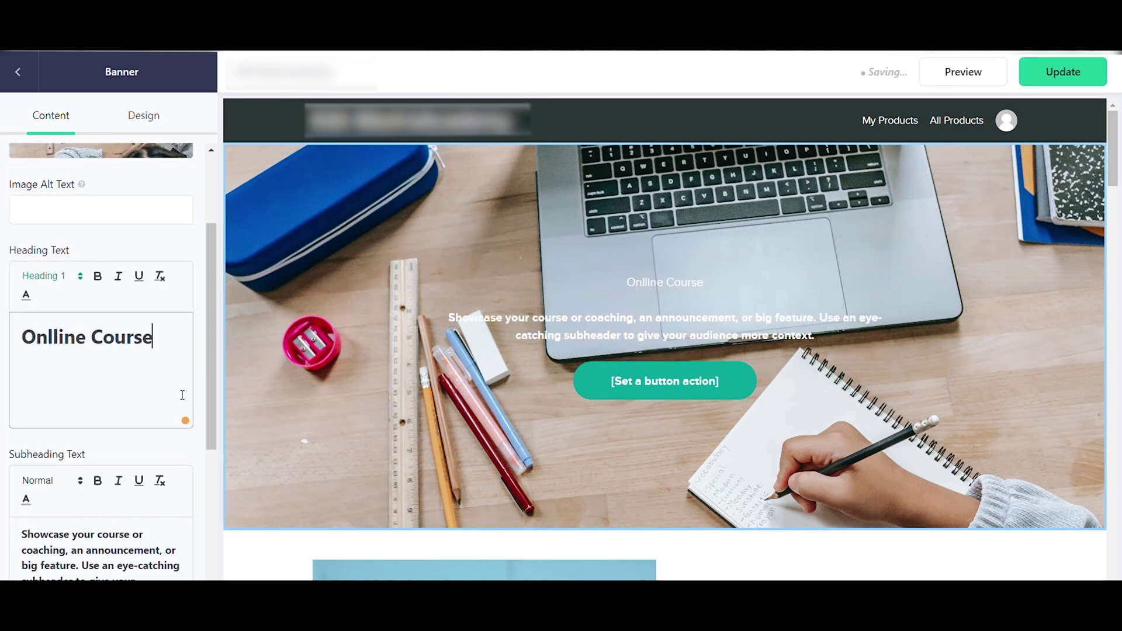
Make the banner button go to the checkout page with the text 'Enrol Now!'
scroll(141, 451, "down", 5)
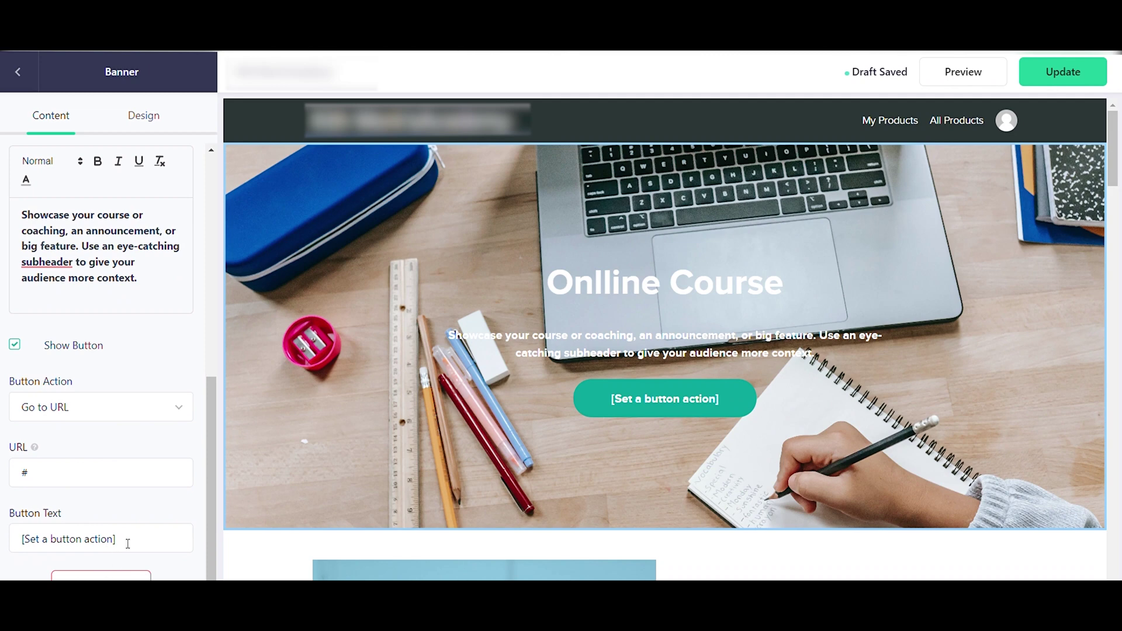
left_click(107, 409)
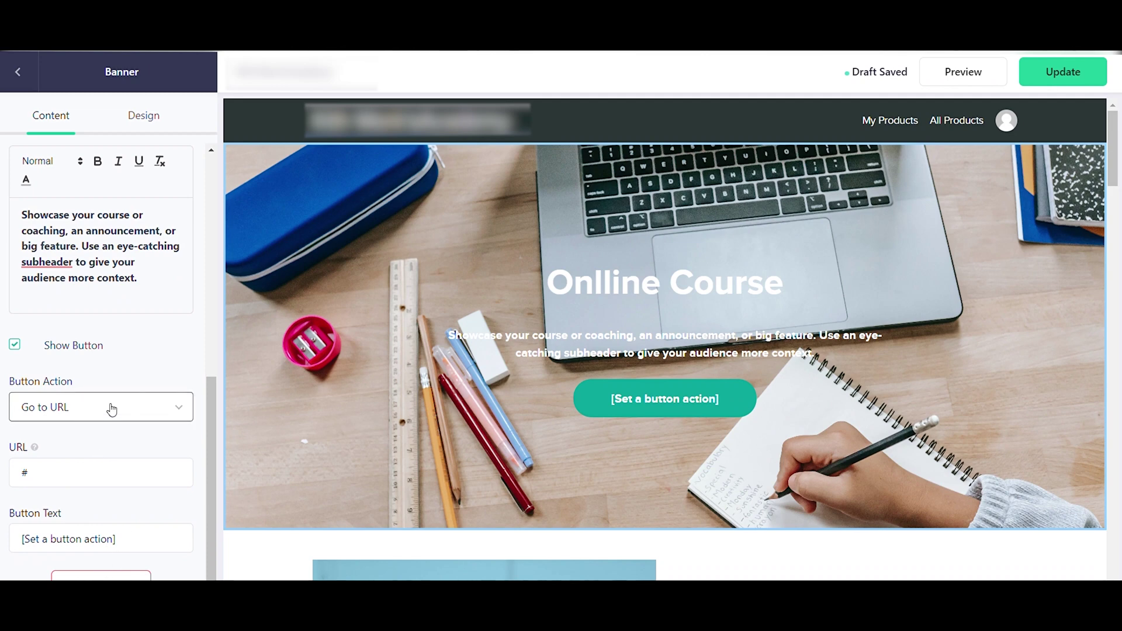
left_click(127, 454)
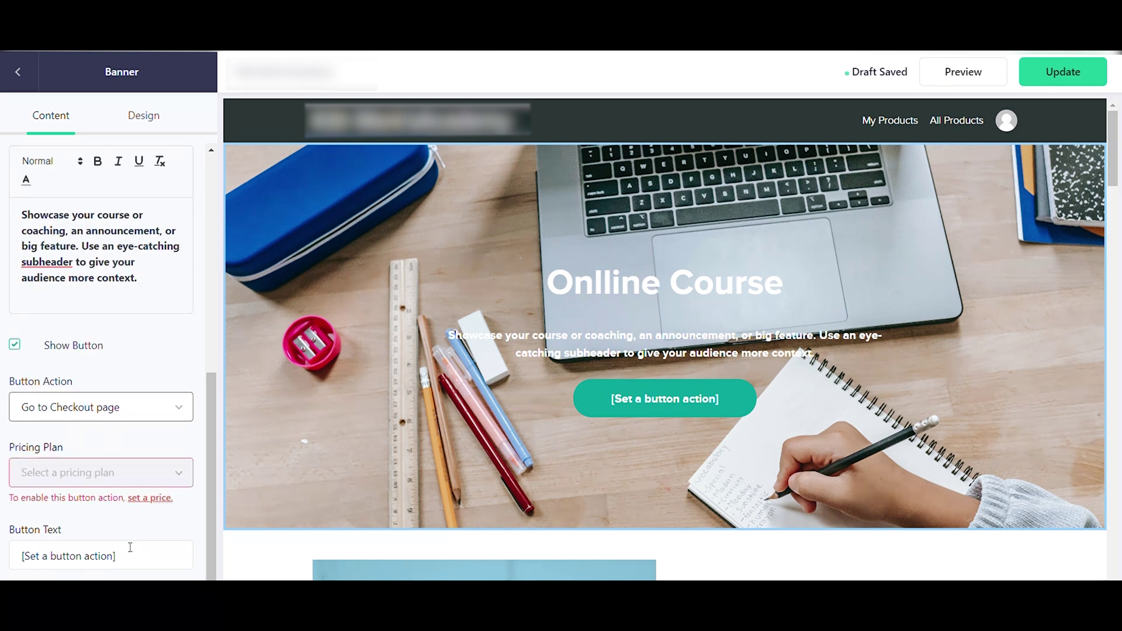
triple_click(97, 562)
type("E")
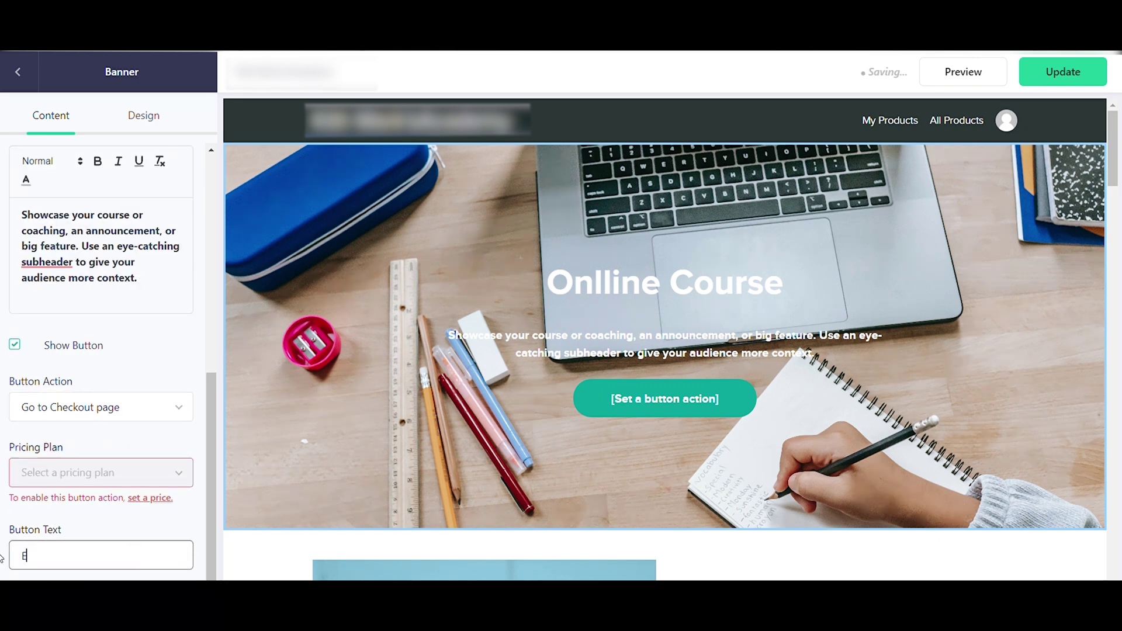
type("nrol Now!")
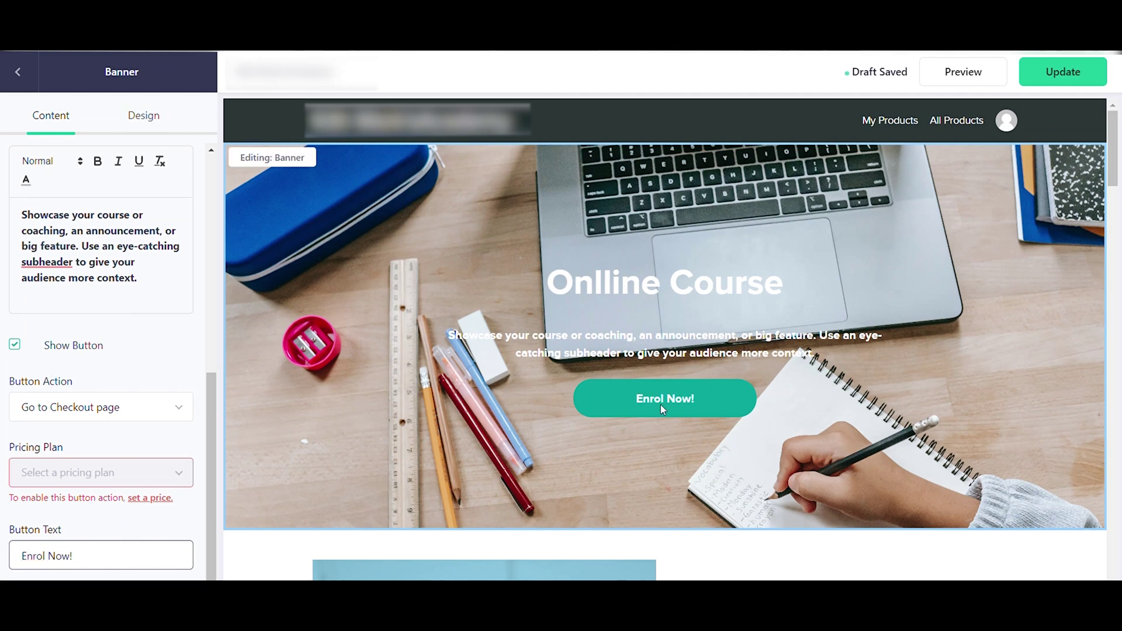
left_click(133, 118)
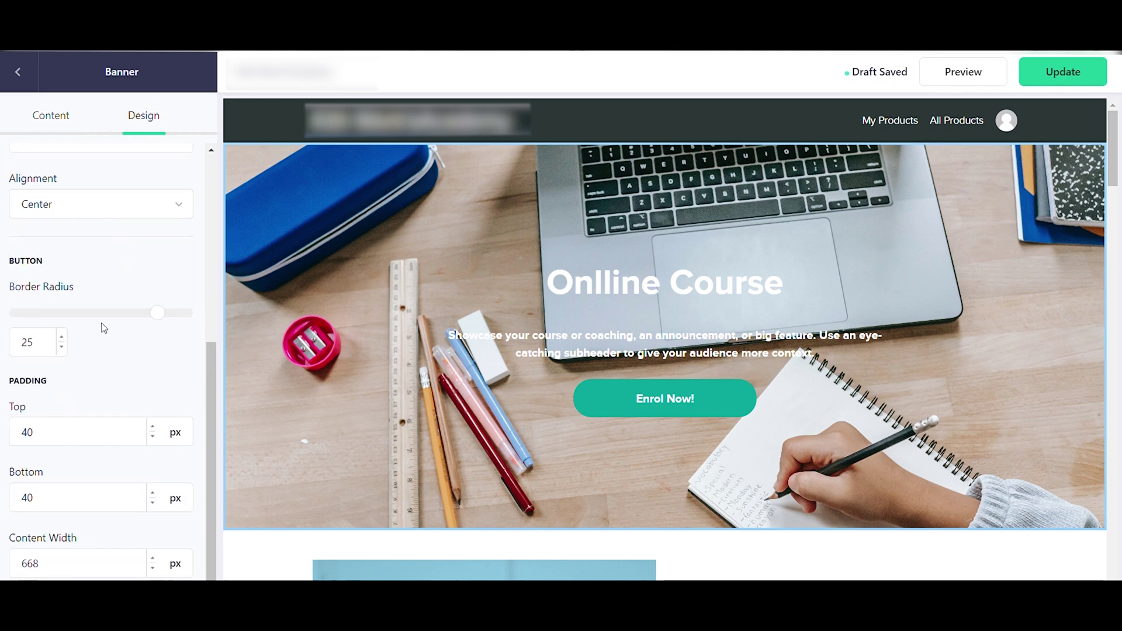
Return to the sales page block list and open the first Image with Text block's options menu
scroll(101, 292, "up", 3)
scroll(97, 255, "up", 4)
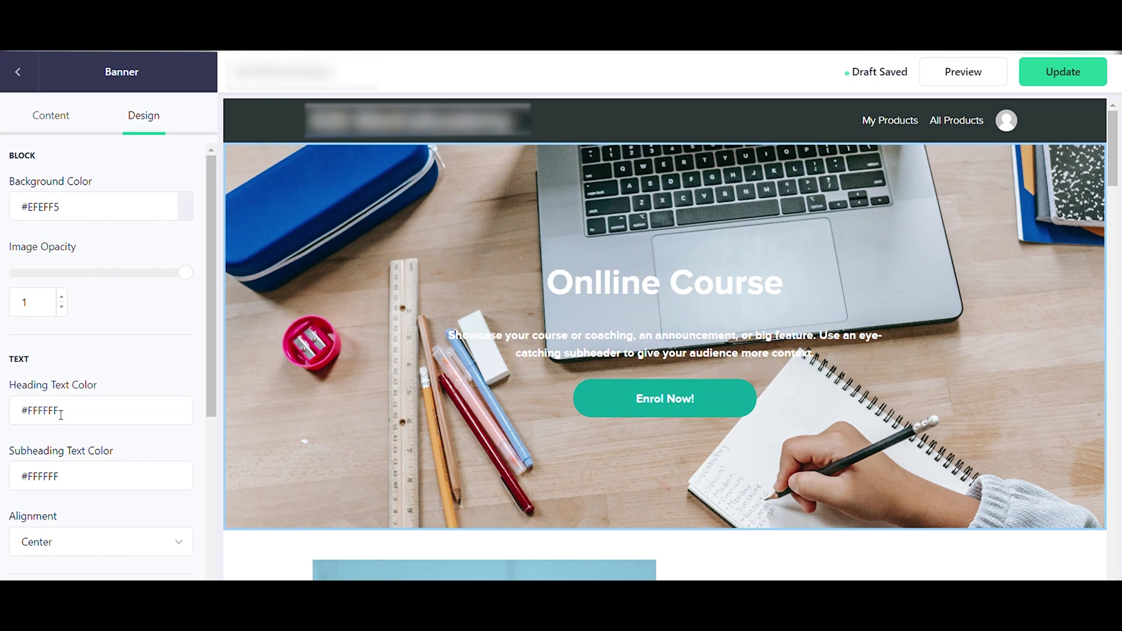
scroll(88, 327, "down", 3)
scroll(76, 439, "down", 1)
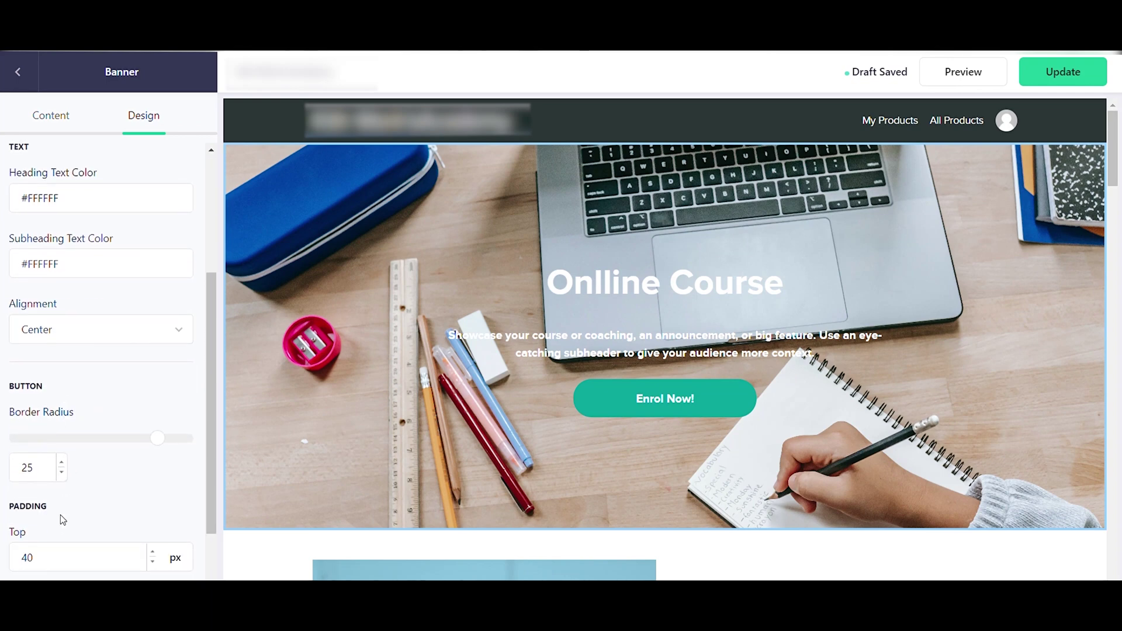
scroll(108, 486, "down", 2)
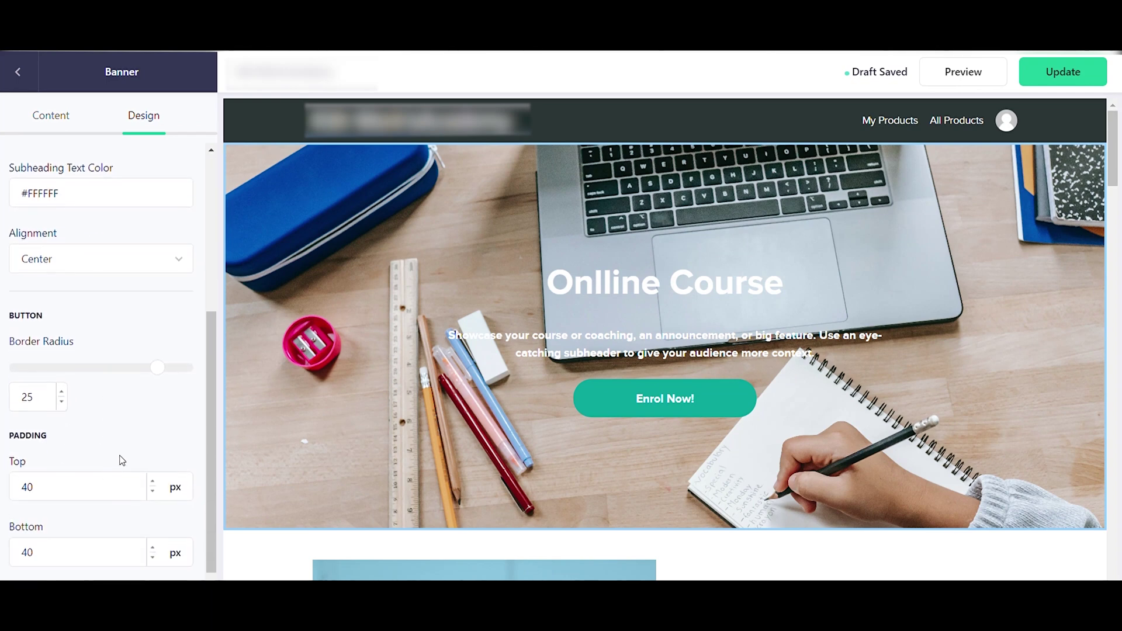
left_click(17, 72)
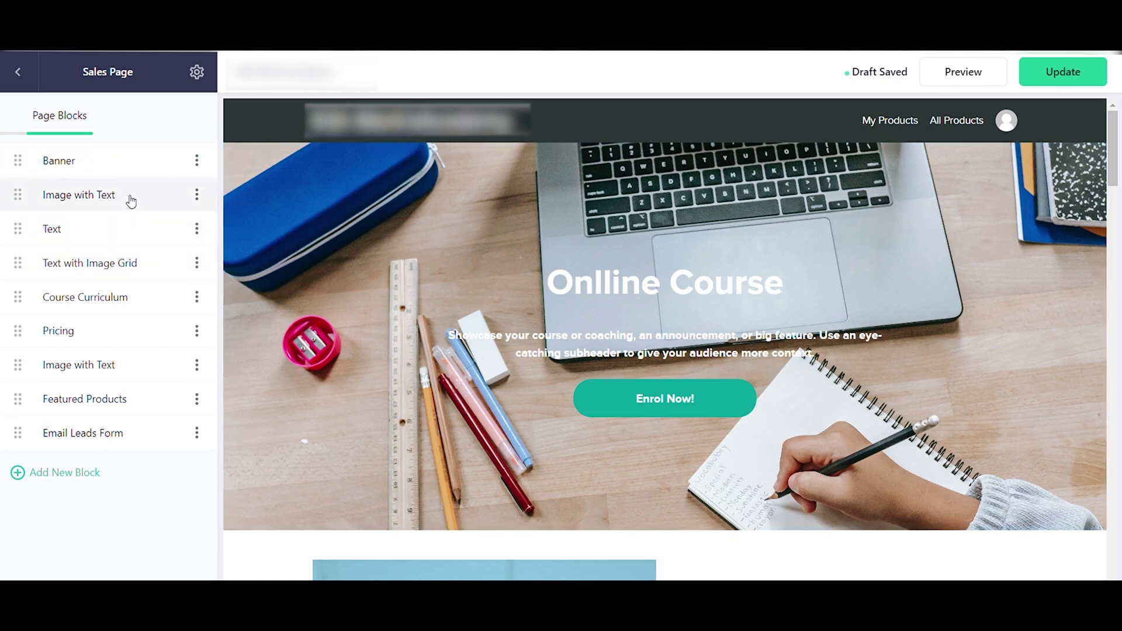
scroll(440, 325, "down", 3)
scroll(703, 429, "down", 7)
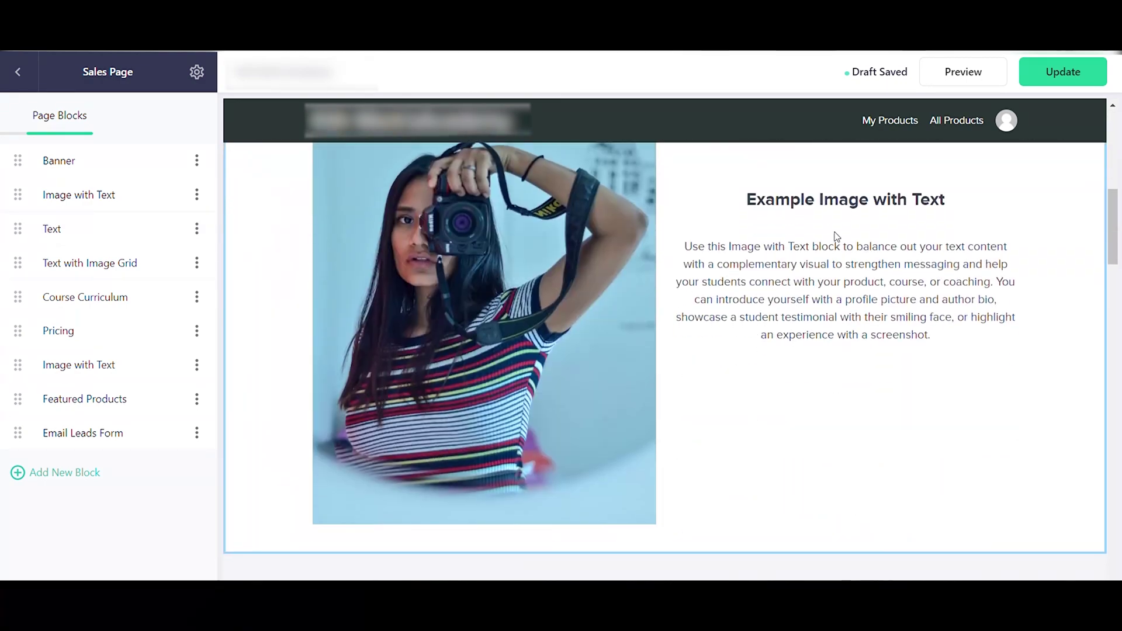
scroll(736, 305, "down", 3)
scroll(736, 305, "down", 7)
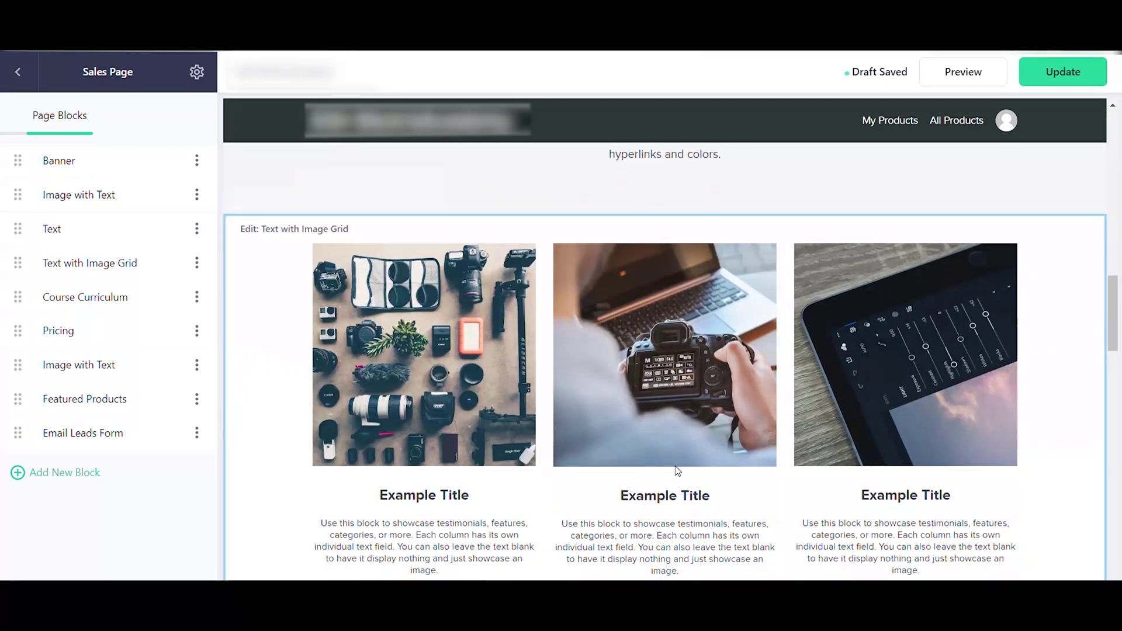
scroll(675, 466, "up", 12)
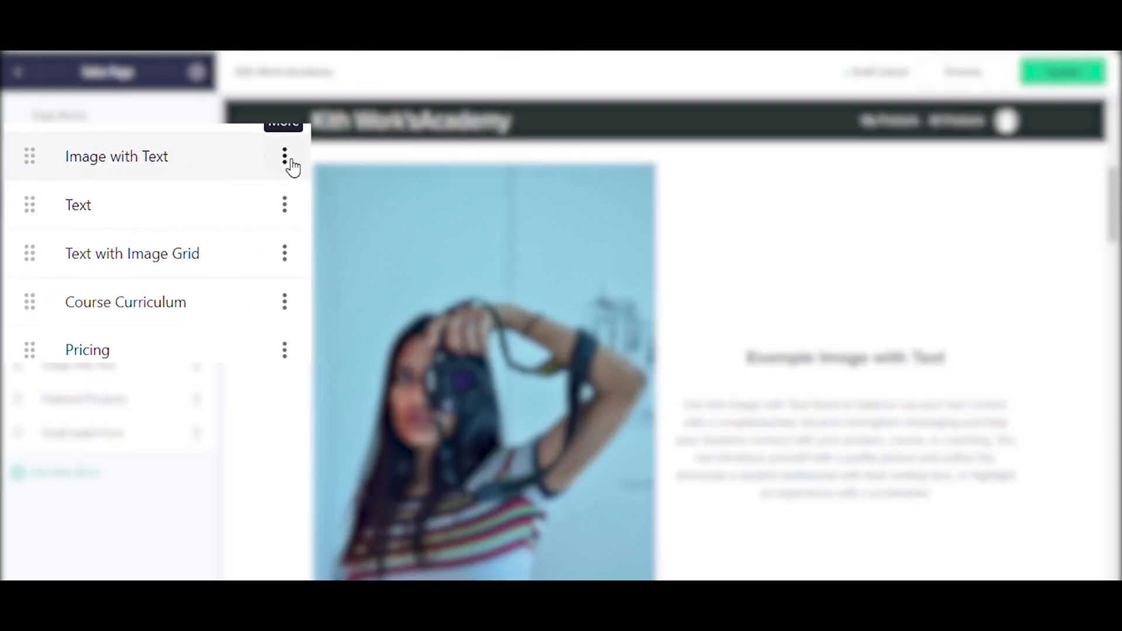
left_click(197, 197)
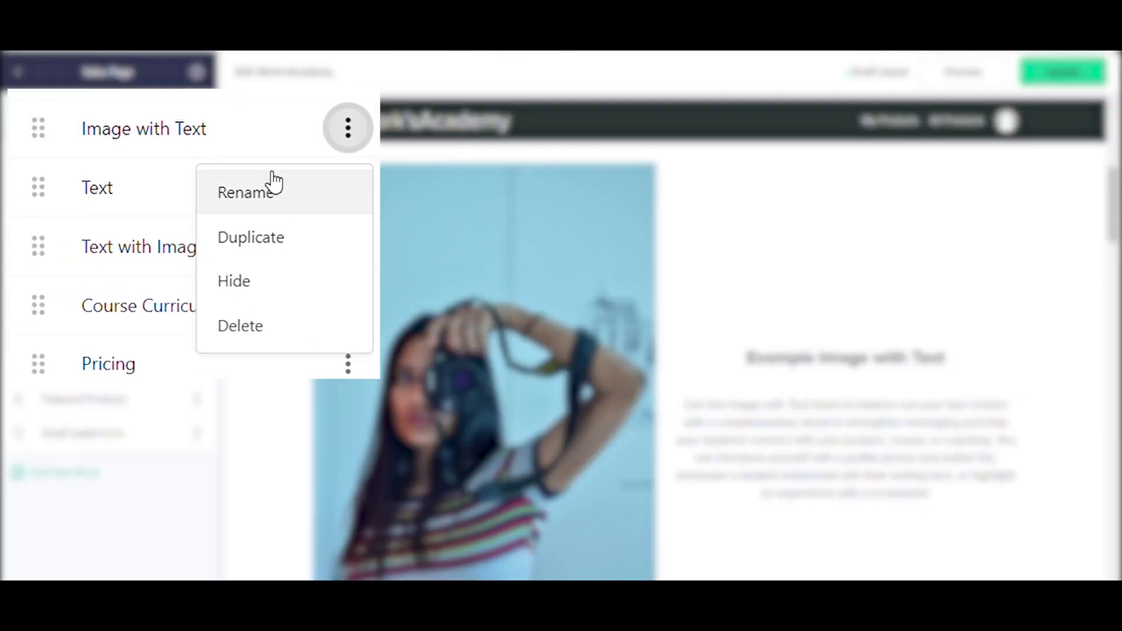
Delete the first Image with Text block and move the Text block below Text with Image Grid
left_click(327, 338)
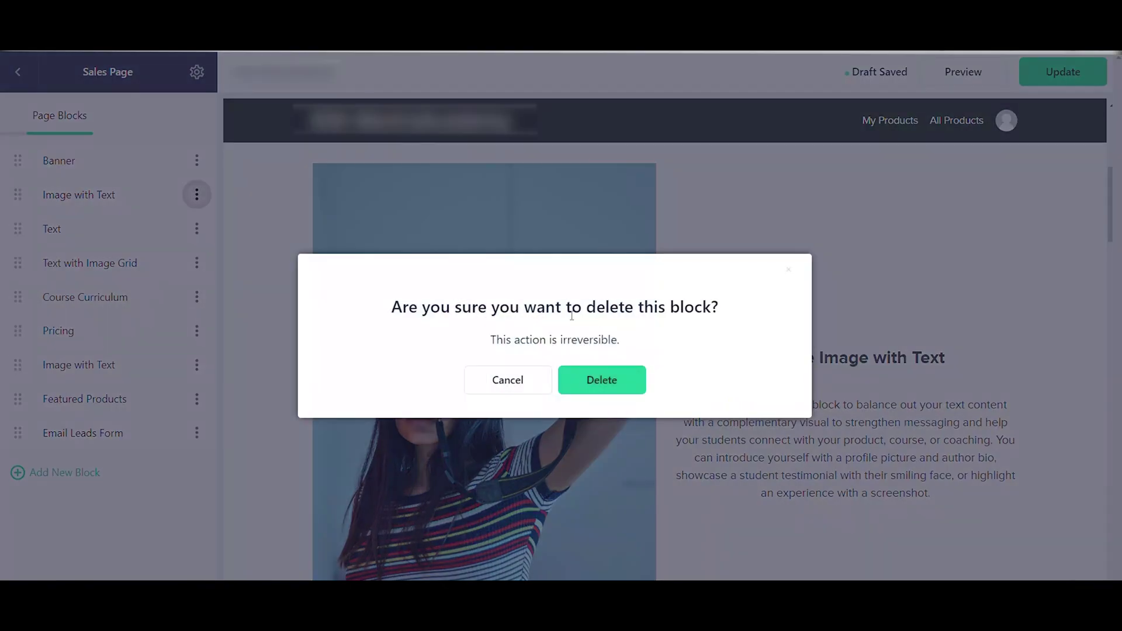
left_click(607, 380)
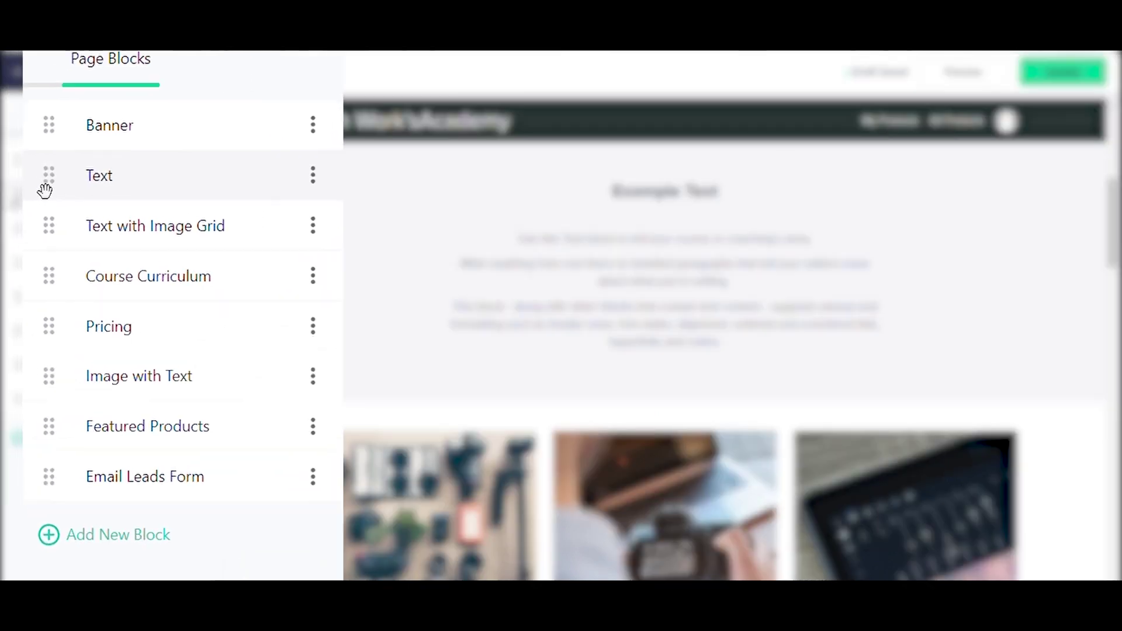
left_click_drag(66, 188, 66, 272)
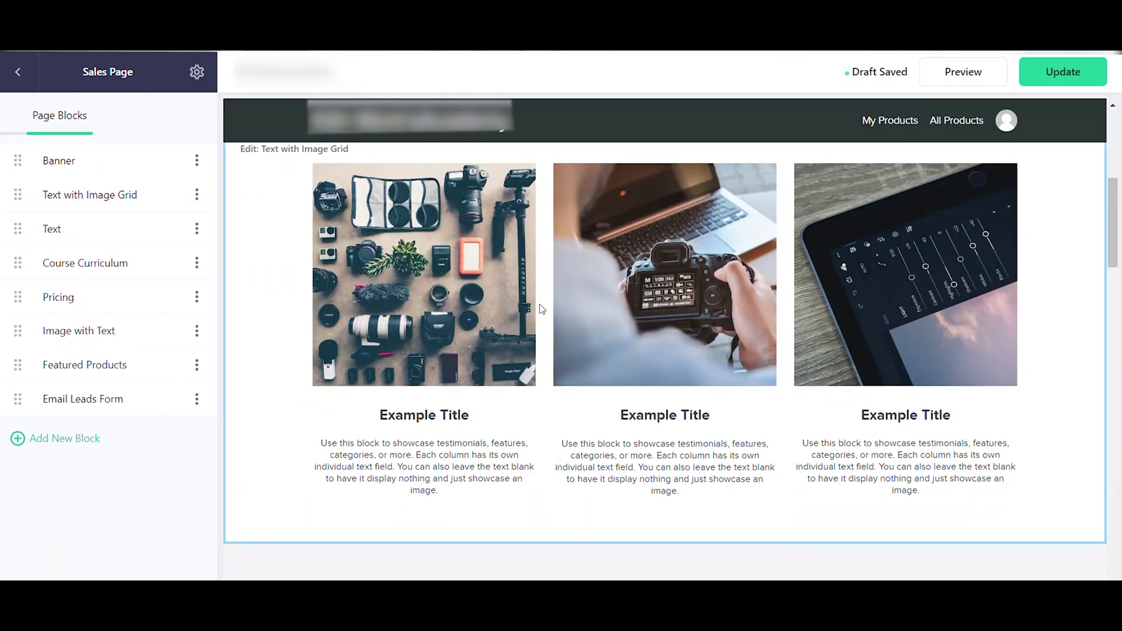
Open the Pricing block's settings and follow its prompt to set a course price
scroll(538, 304, "up", 5)
scroll(601, 343, "down", 5)
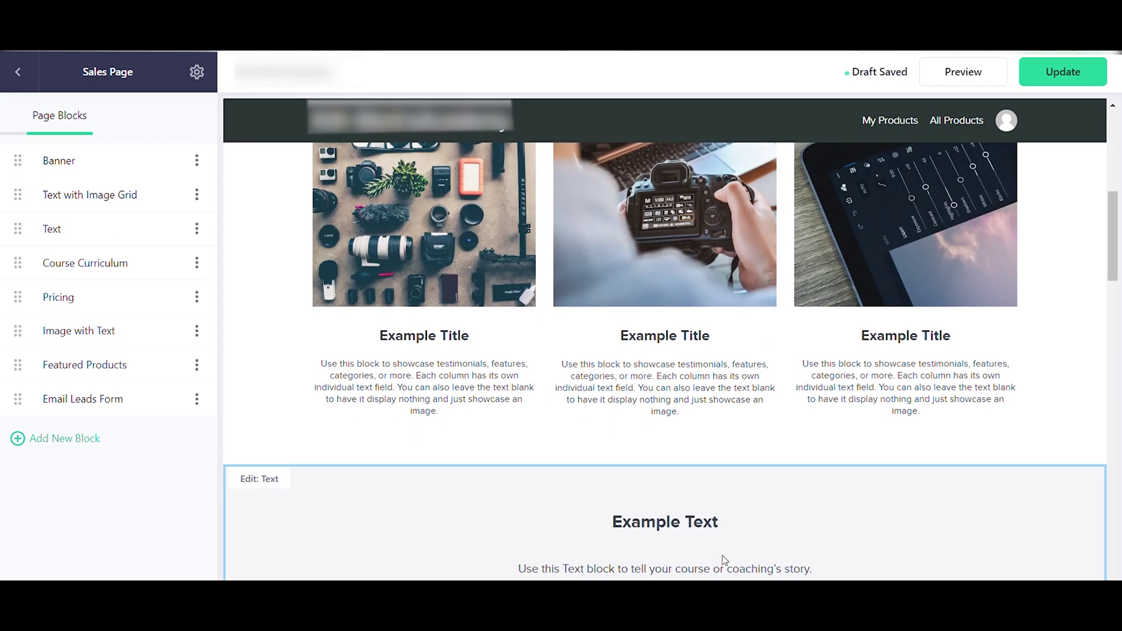
scroll(612, 551, "down", 4)
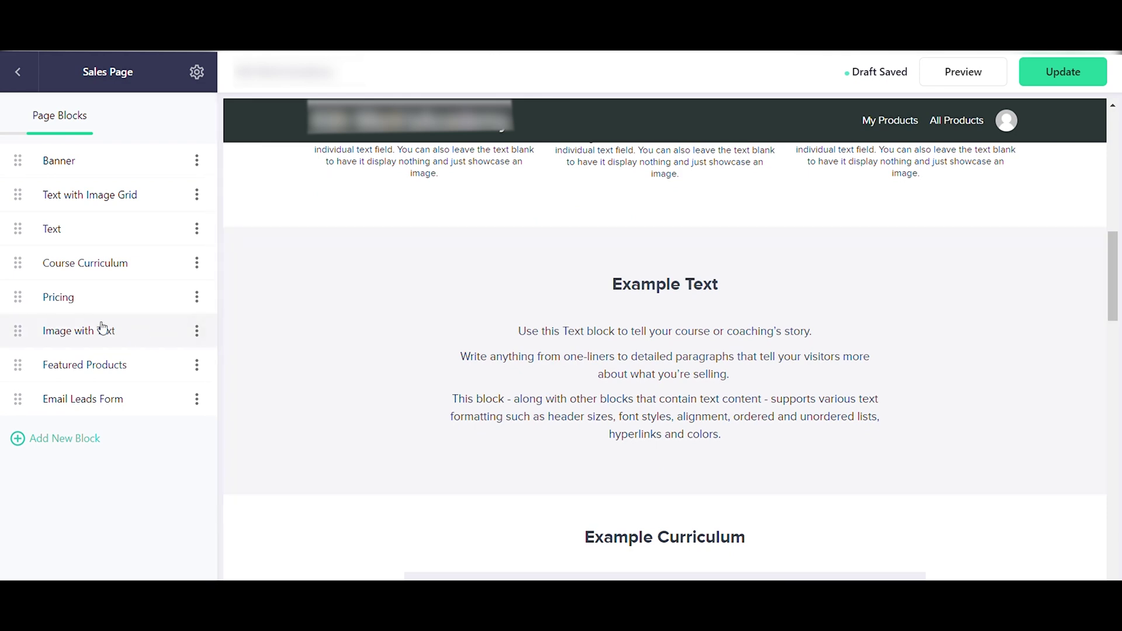
scroll(489, 409, "down", 1)
scroll(489, 409, "down", 4)
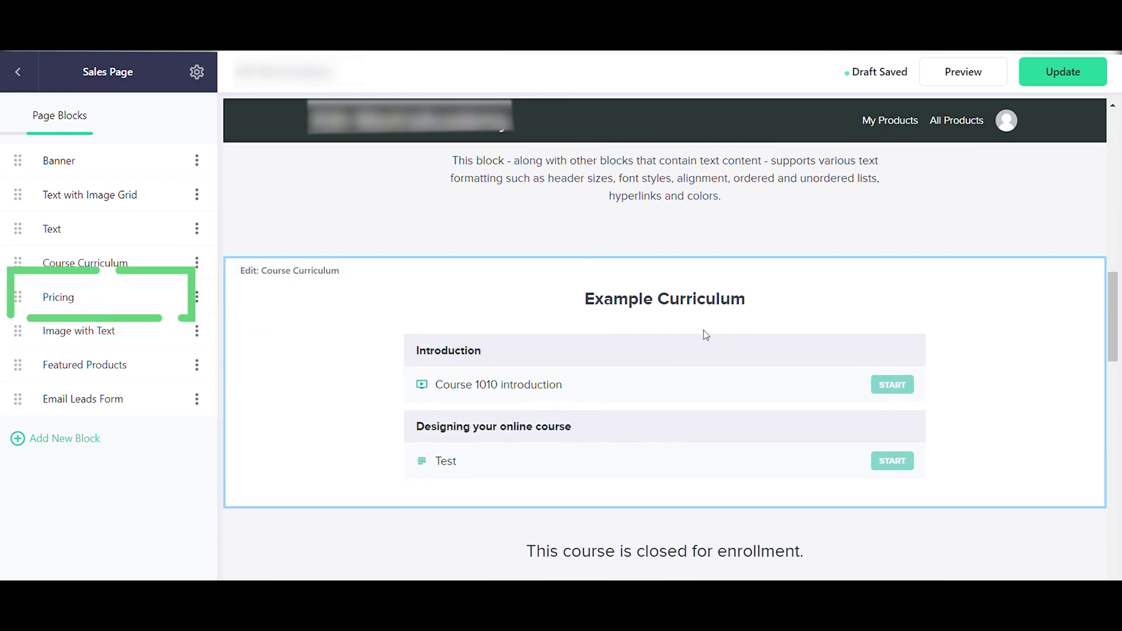
left_click(124, 308)
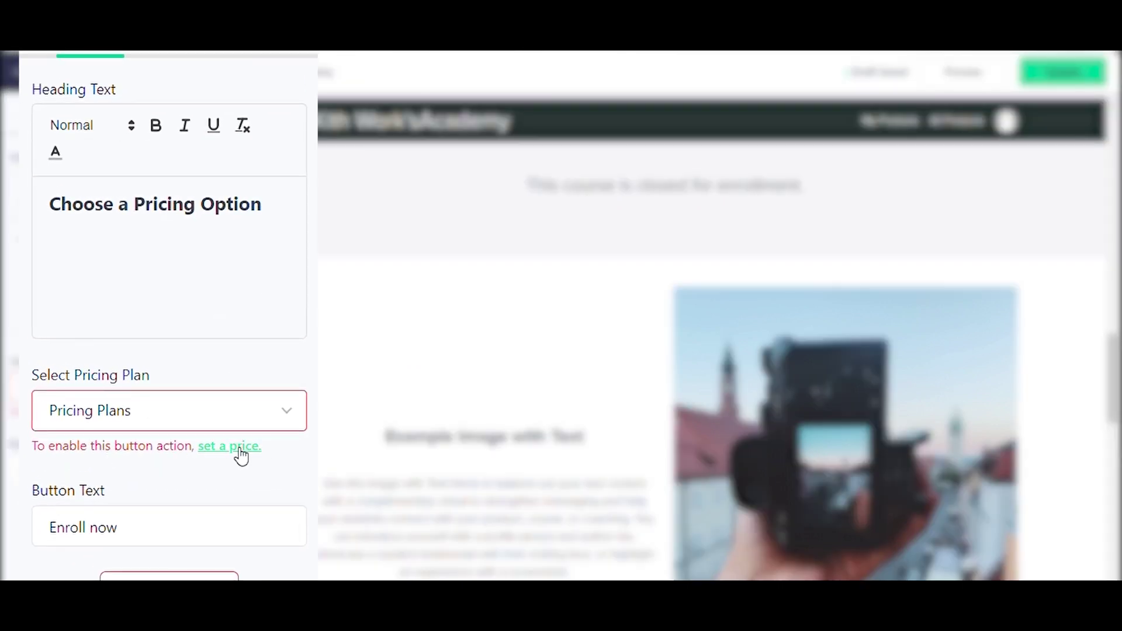
left_click(241, 455)
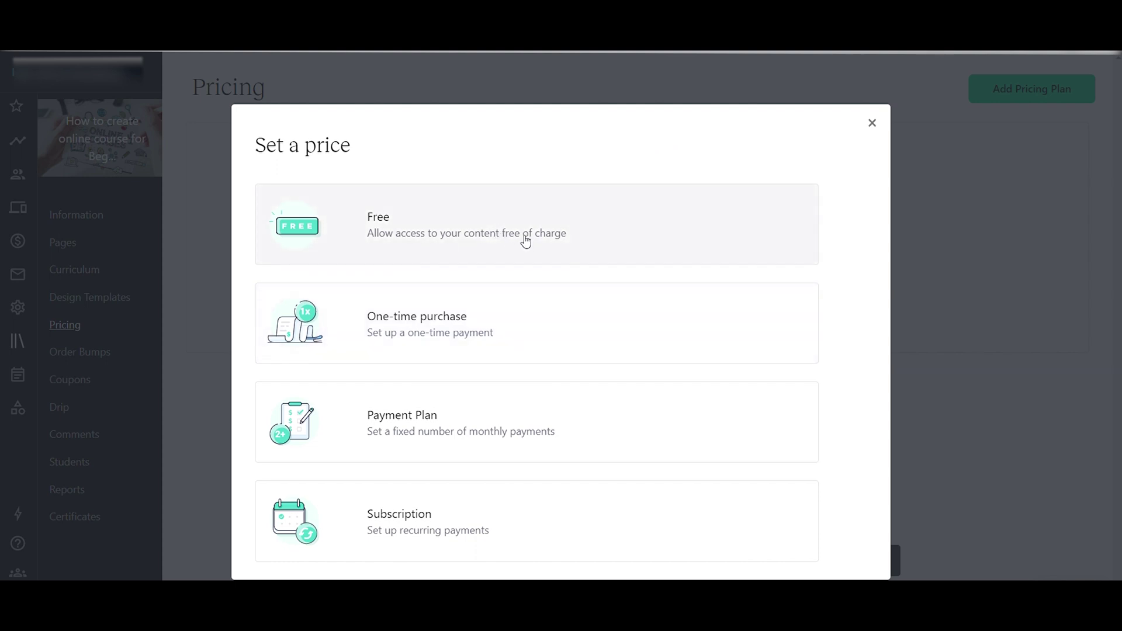
Try a Free plan with limited access, testing both the fixed-date and per-student duration options
left_click(484, 244)
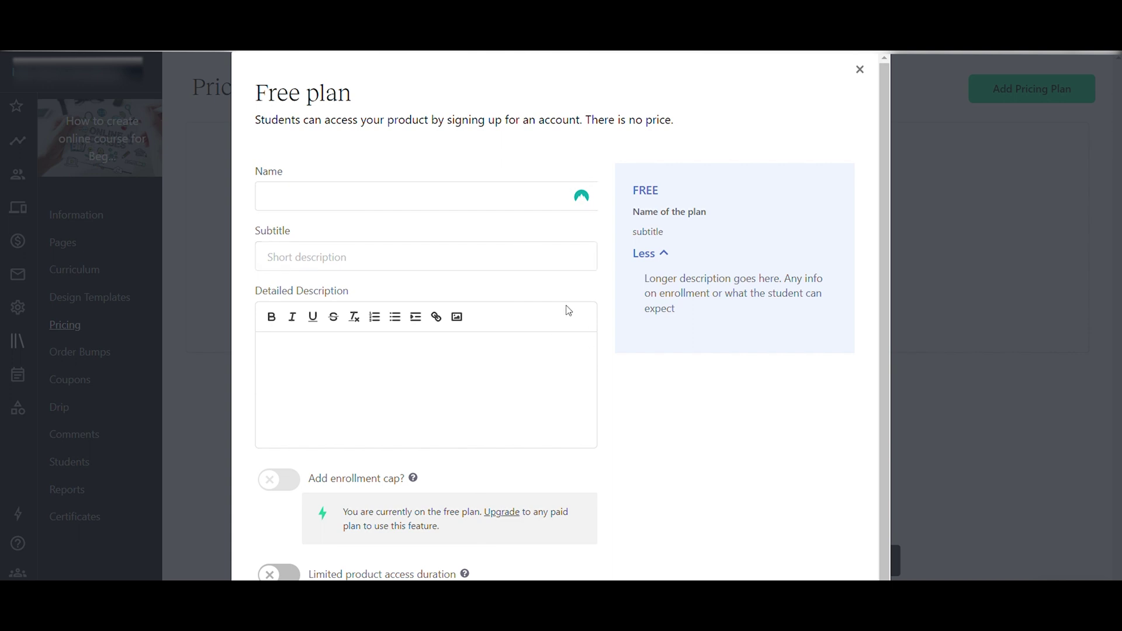
scroll(504, 324, "down", 1)
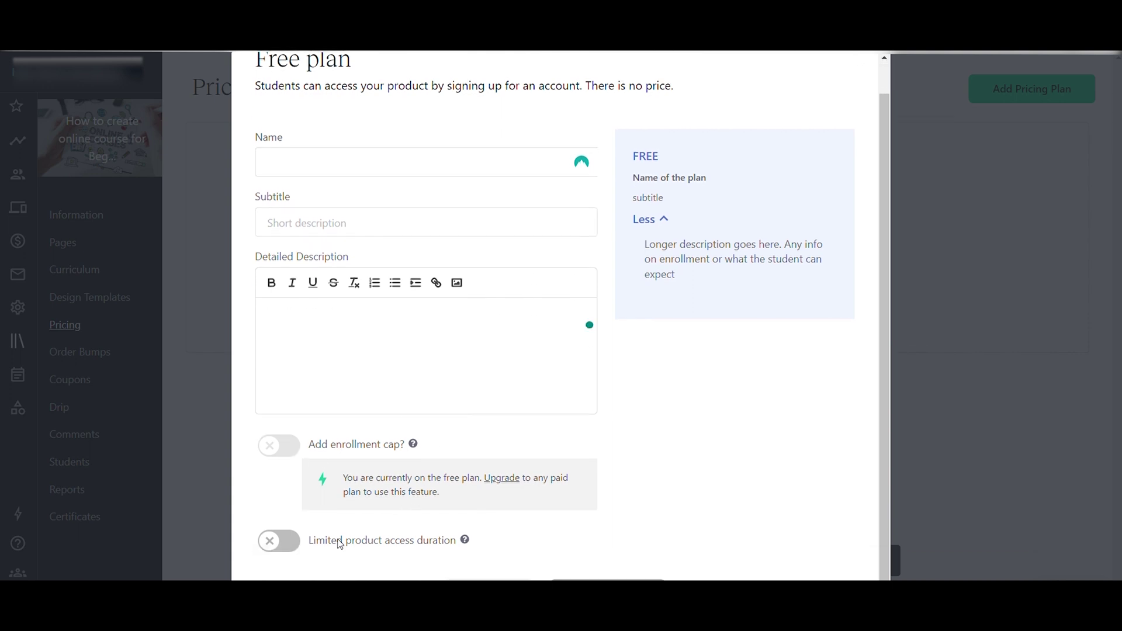
left_click(278, 541)
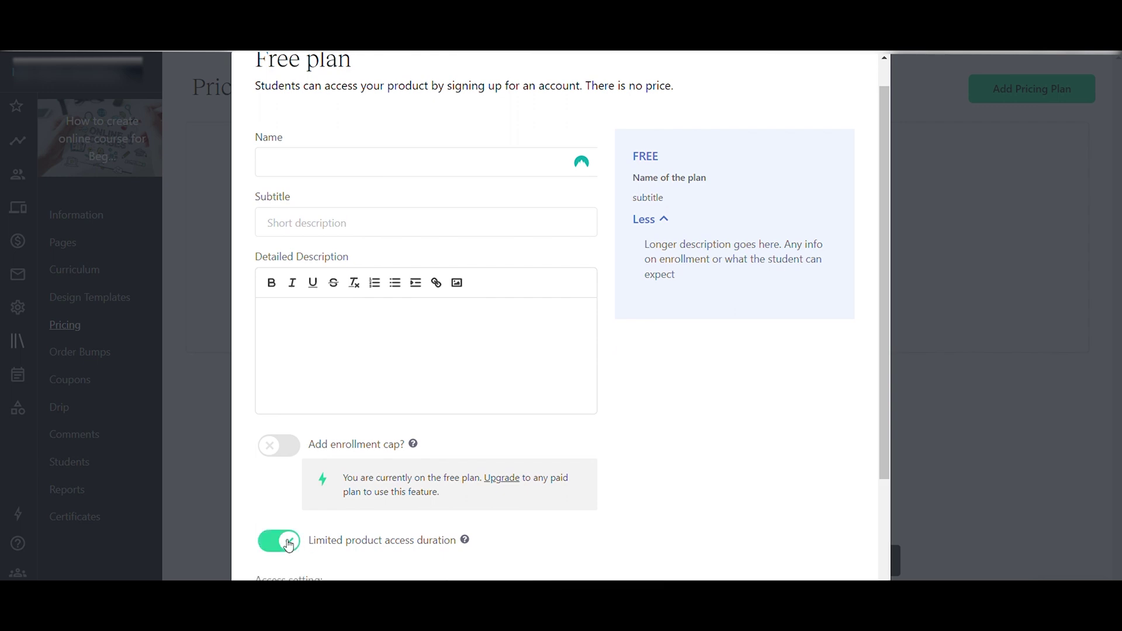
scroll(521, 496, "down", 3)
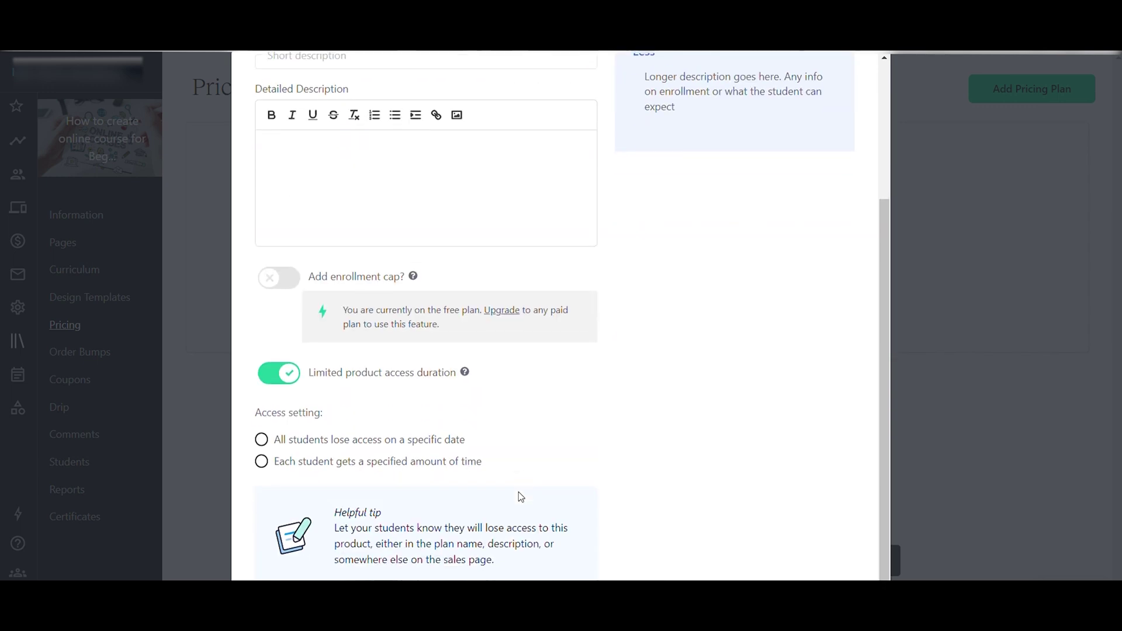
left_click(263, 434)
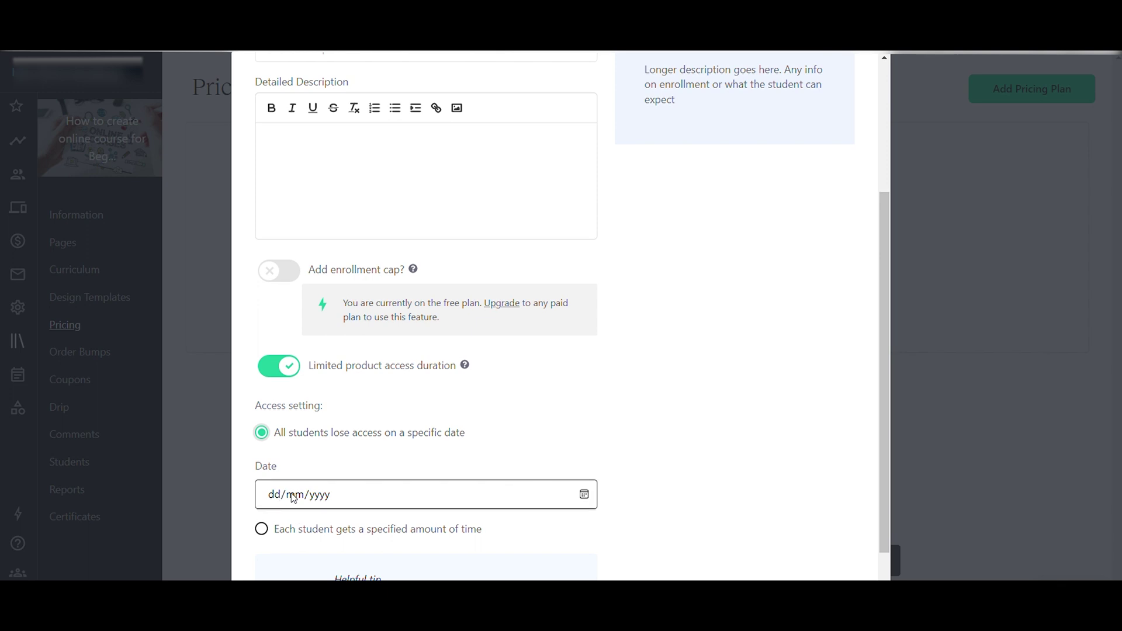
left_click(261, 528)
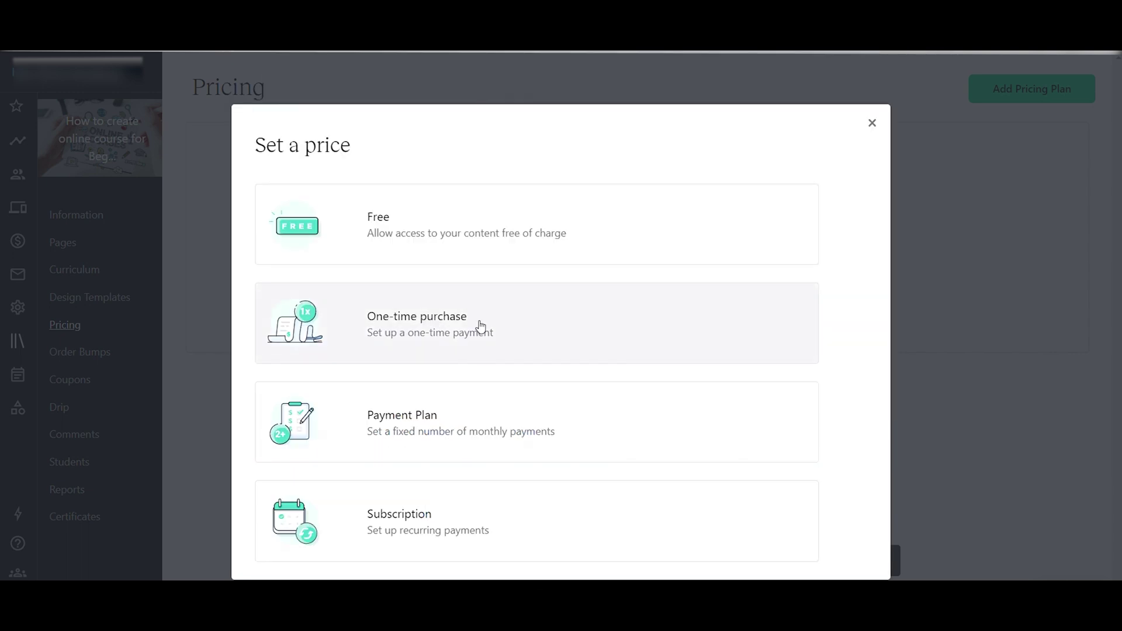
left_click(500, 332)
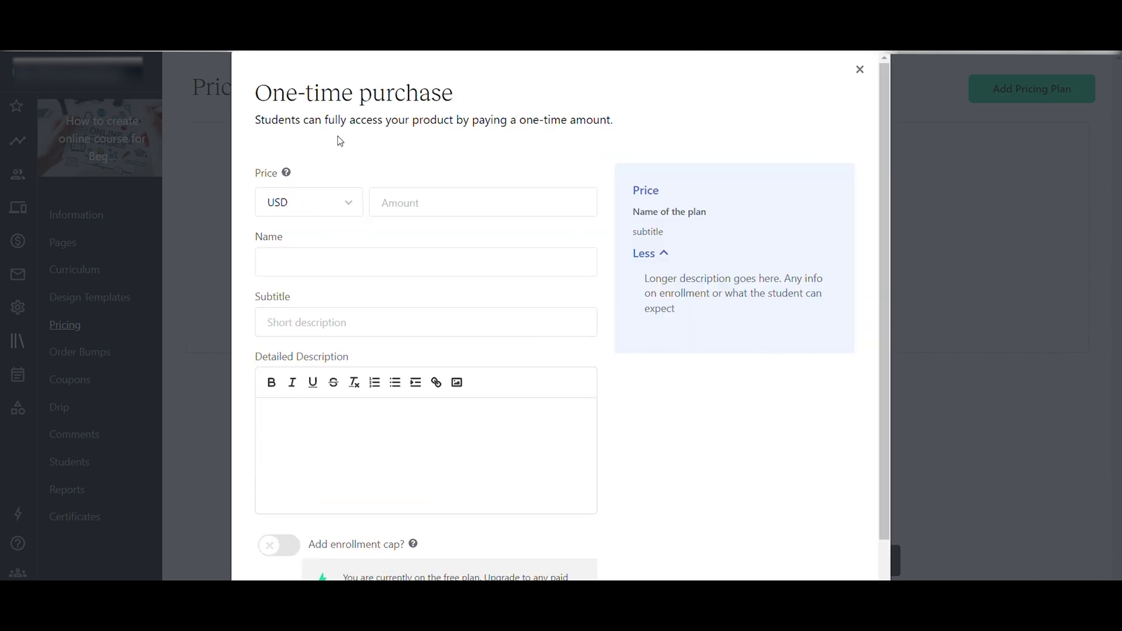
scroll(610, 371, "down", 2)
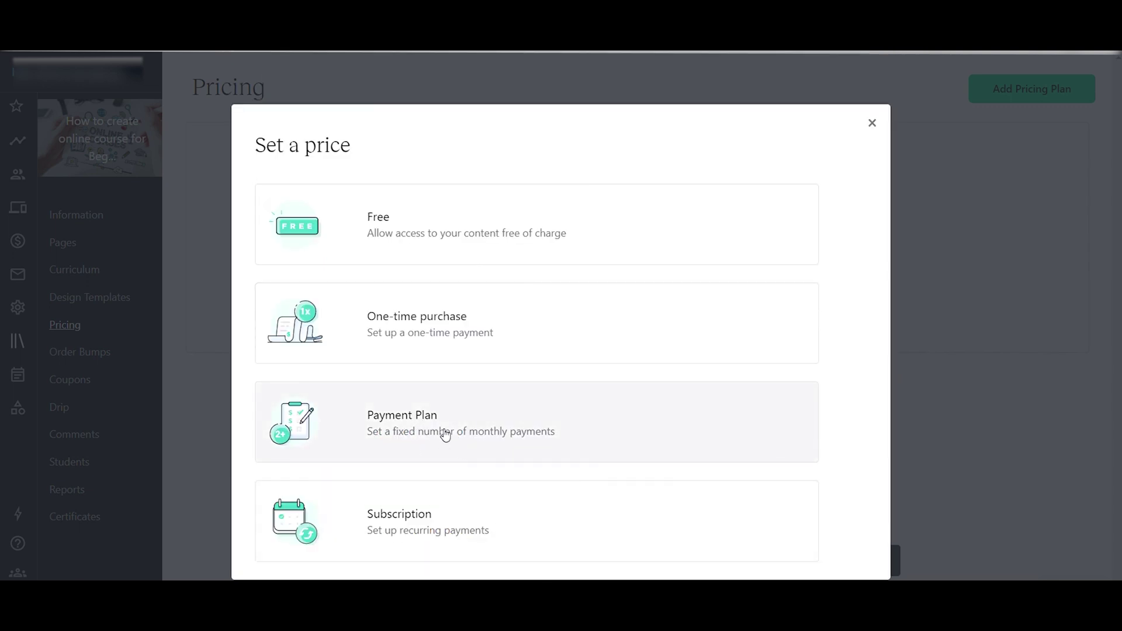
left_click(443, 432)
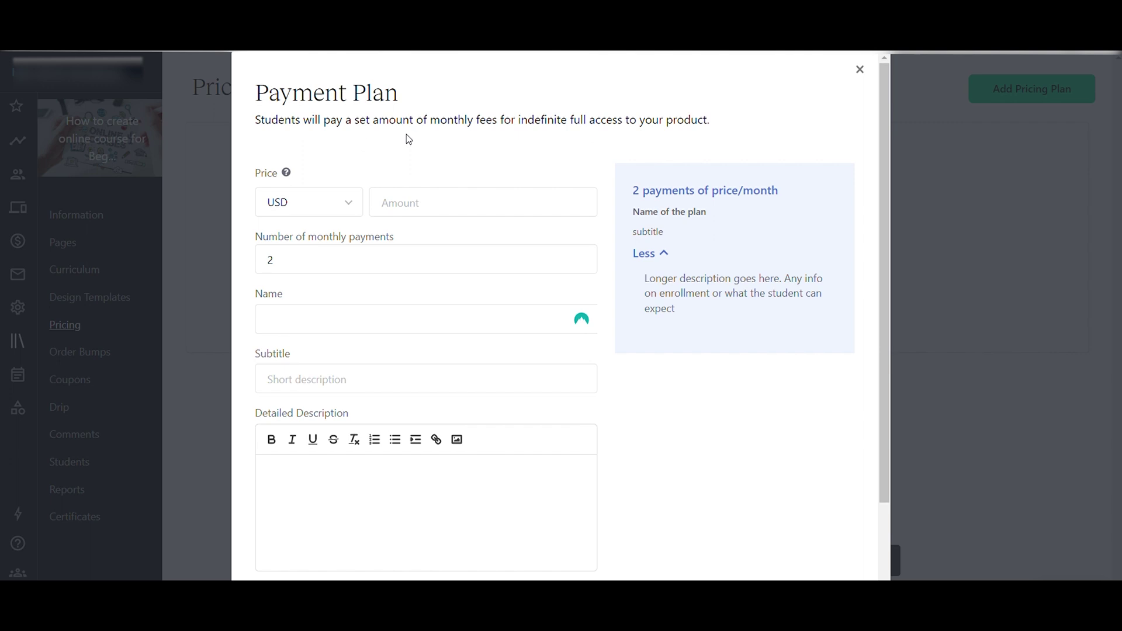
left_click(564, 259)
left_click(617, 215)
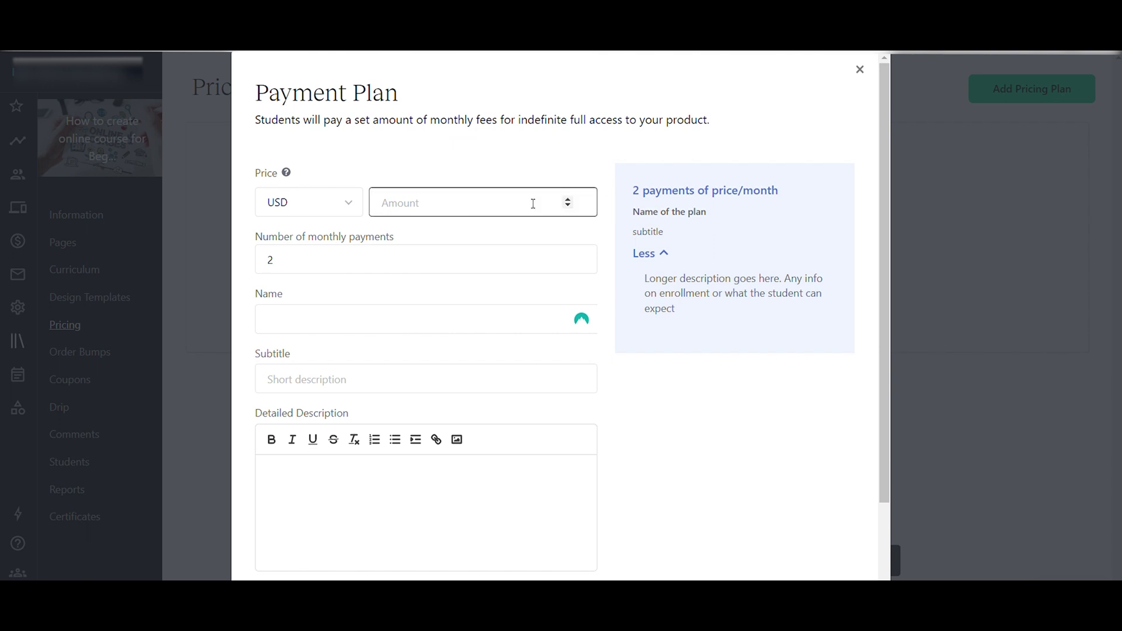
left_click(567, 262)
left_click(568, 259)
left_click(568, 263)
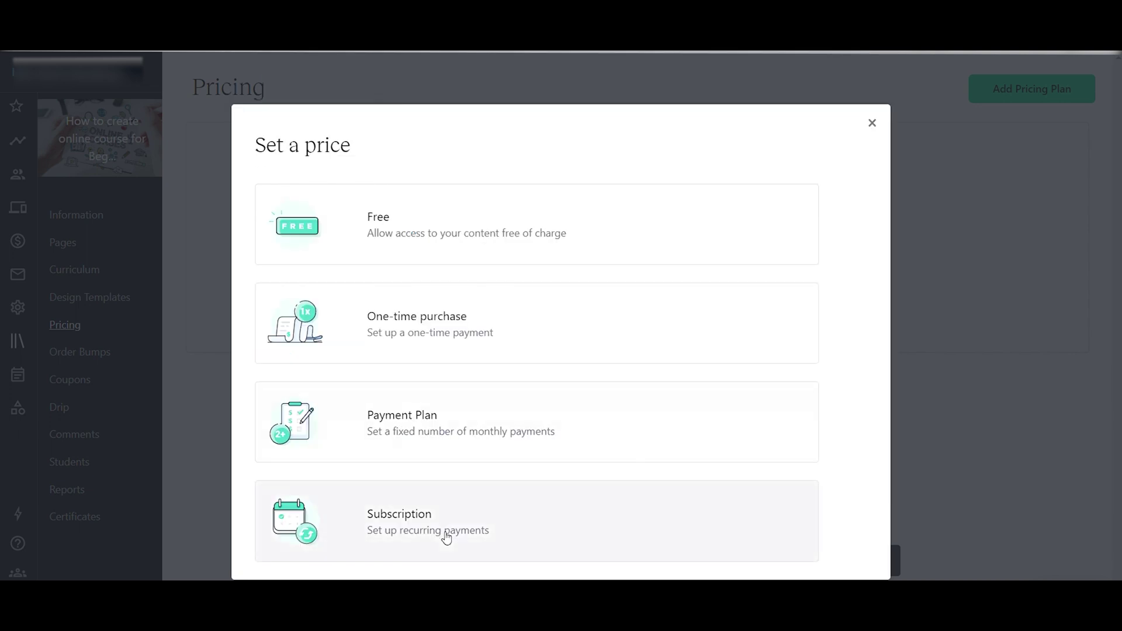
left_click(443, 533)
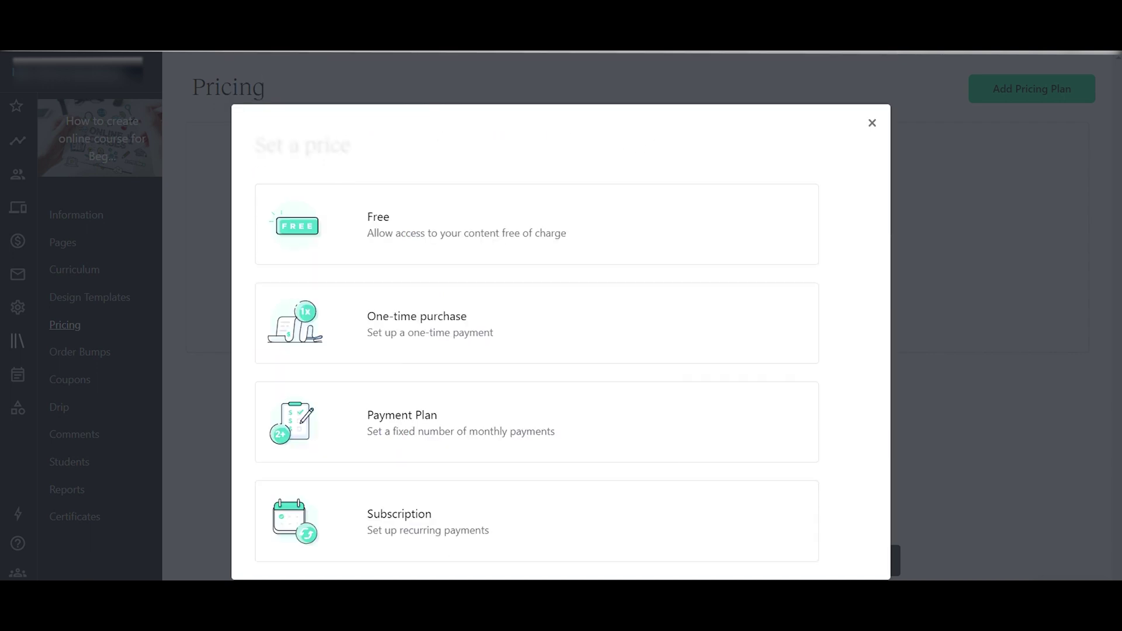
left_click(424, 336)
Create a $20 one-time plan named 'Online Course', subtitled 'Test online course', with a description
left_click(444, 204)
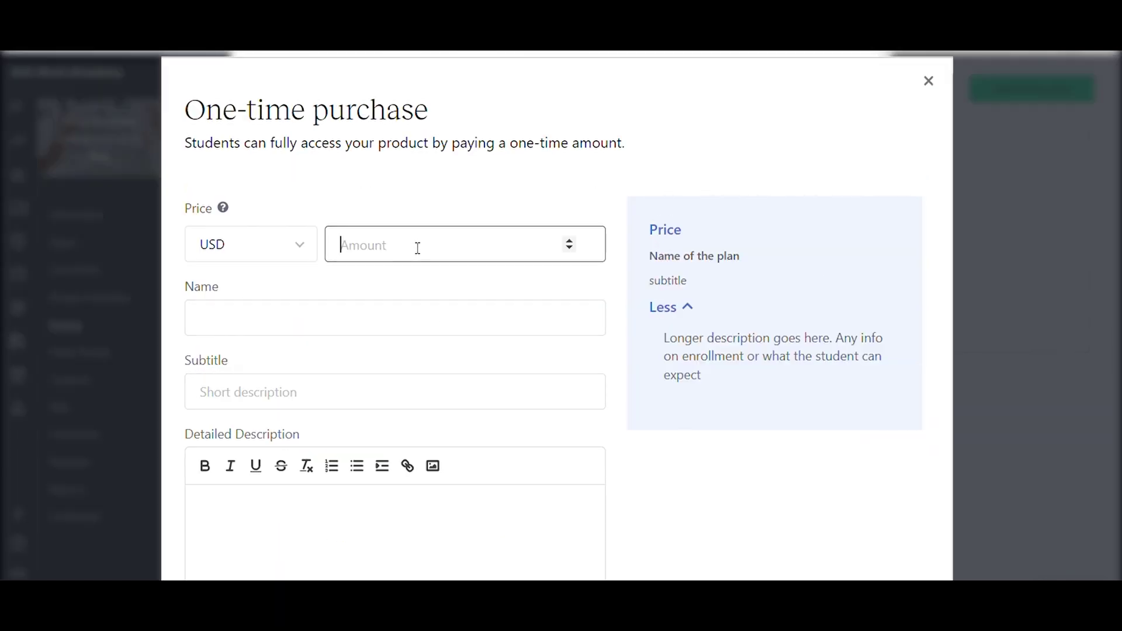
left_click(342, 318)
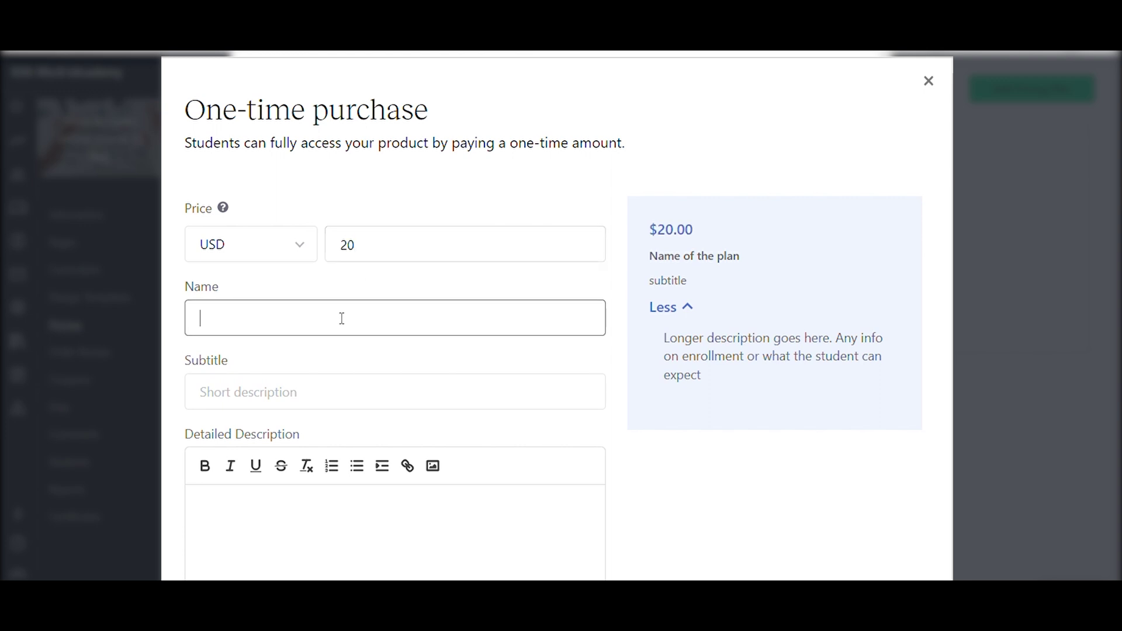
type("Online Course")
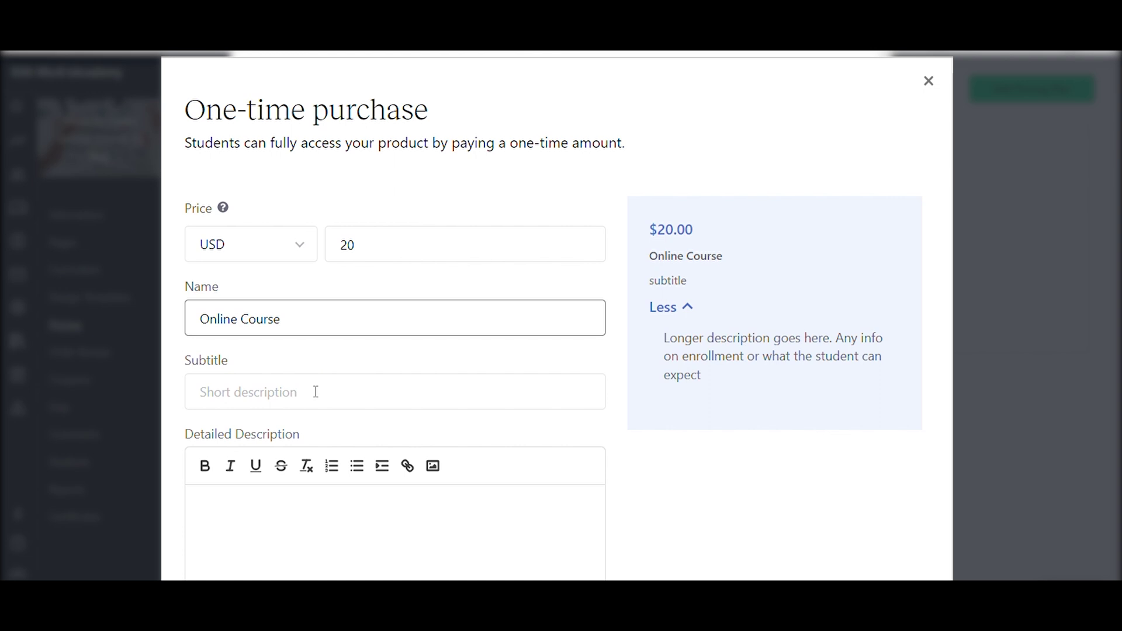
left_click(316, 392)
type("Test online course")
left_click(329, 578)
left_click(310, 518)
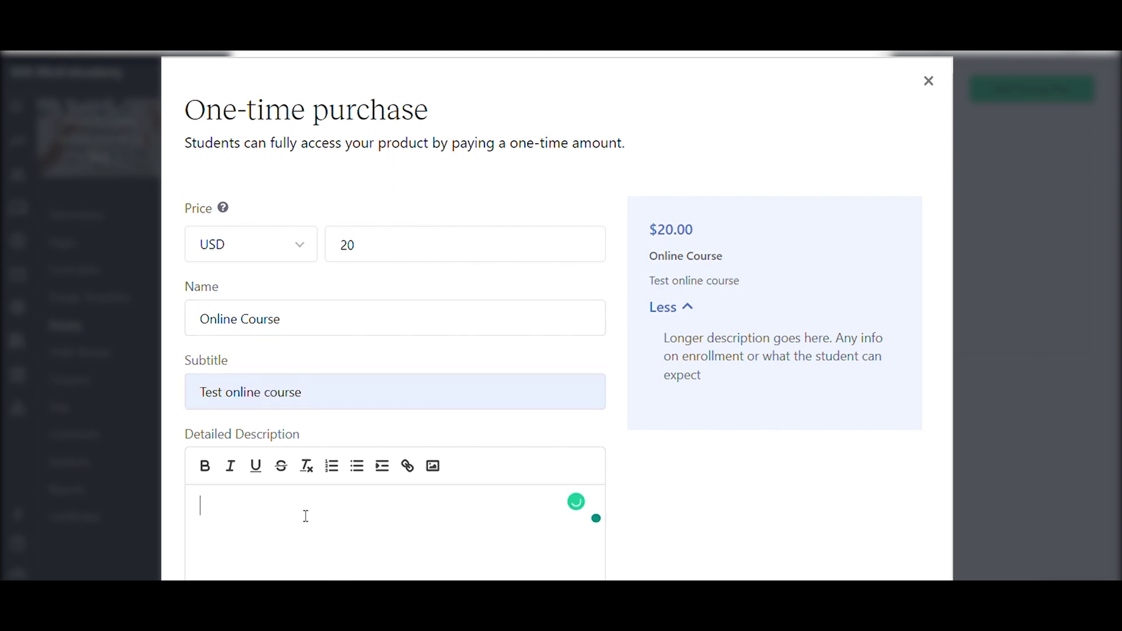
type("F")
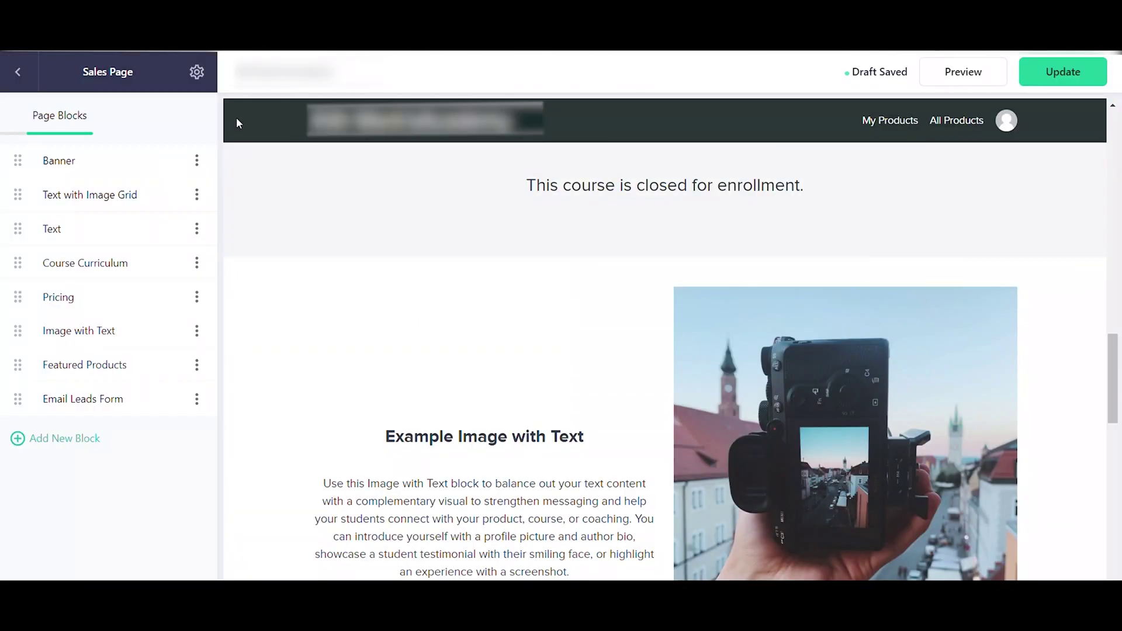
left_click(96, 297)
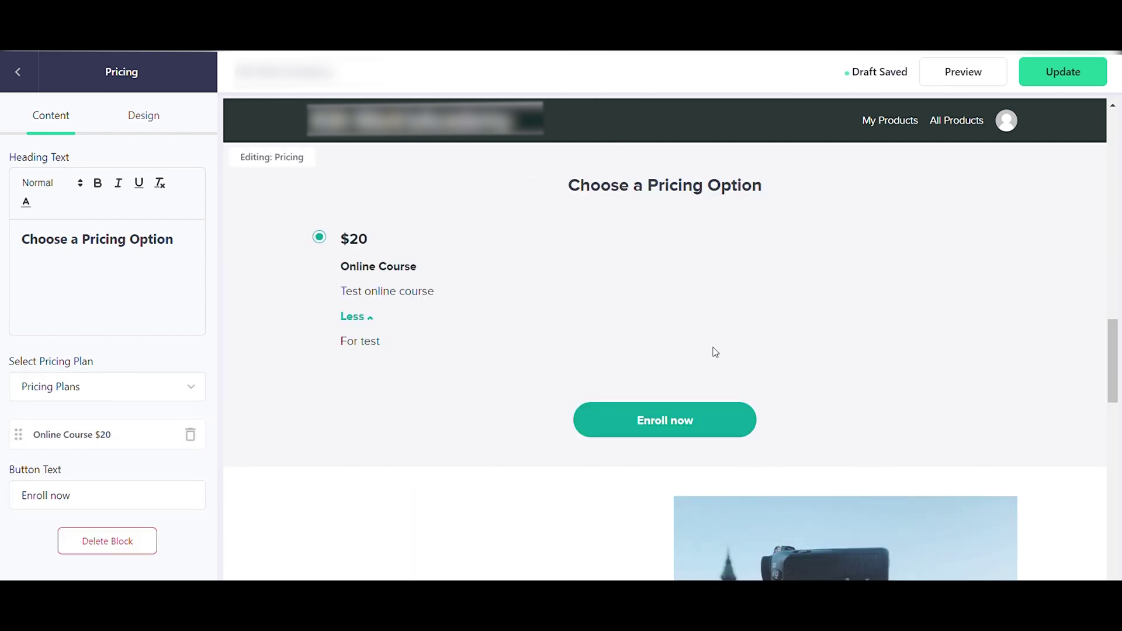
Preview the sales page, enroll in the $20 Online Course option, and review the $20.00 checkout
left_click(930, 81)
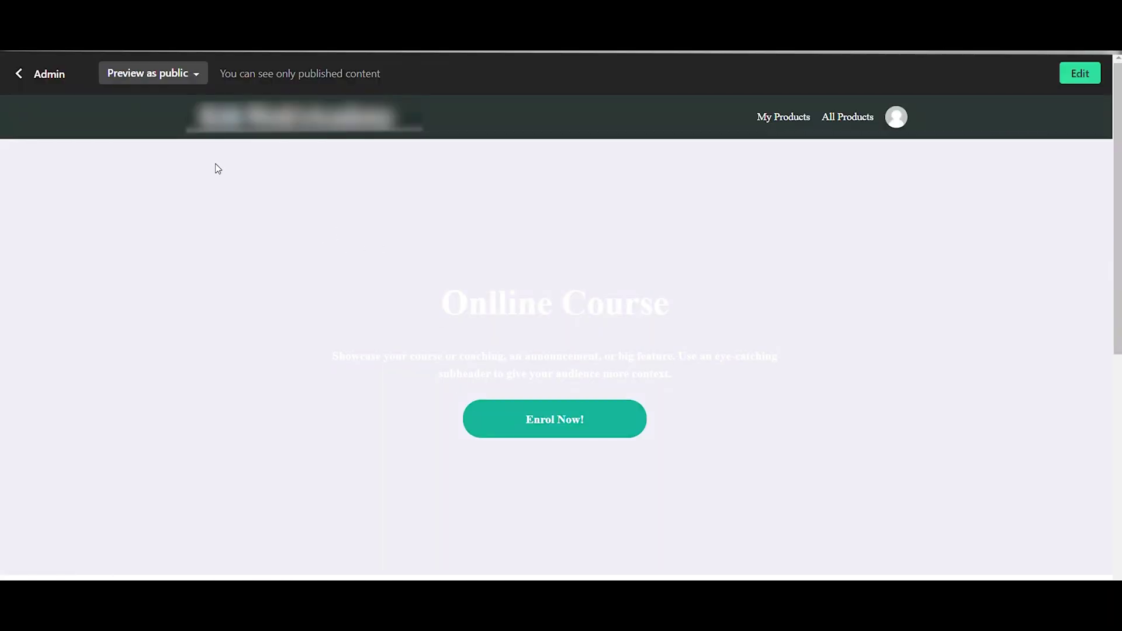
scroll(499, 250, "down", 3)
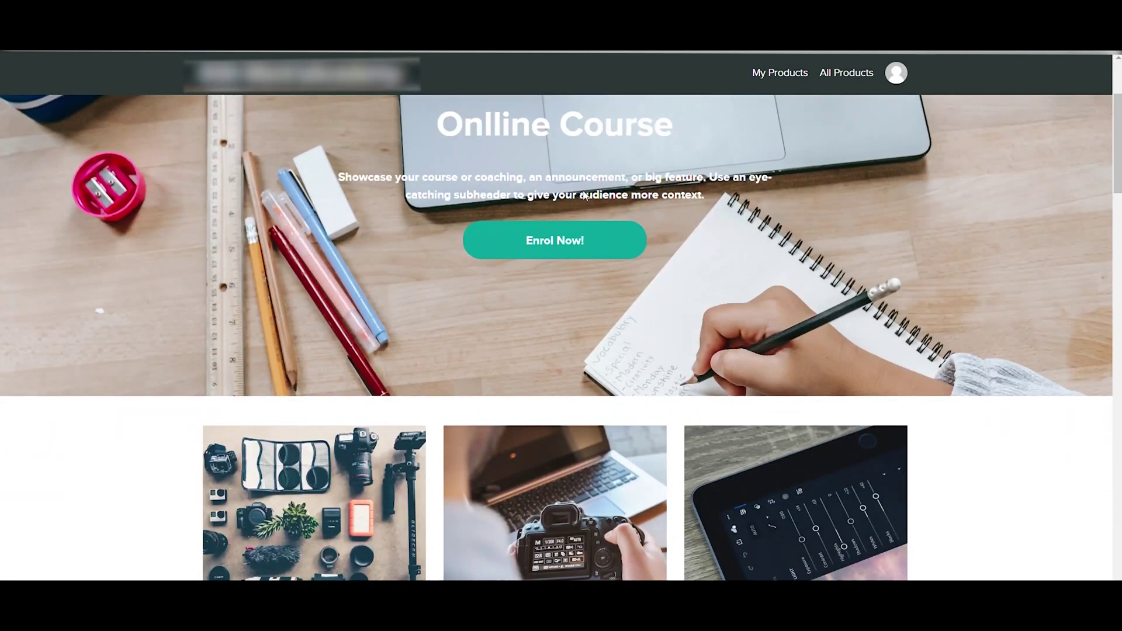
scroll(584, 195, "down", 15)
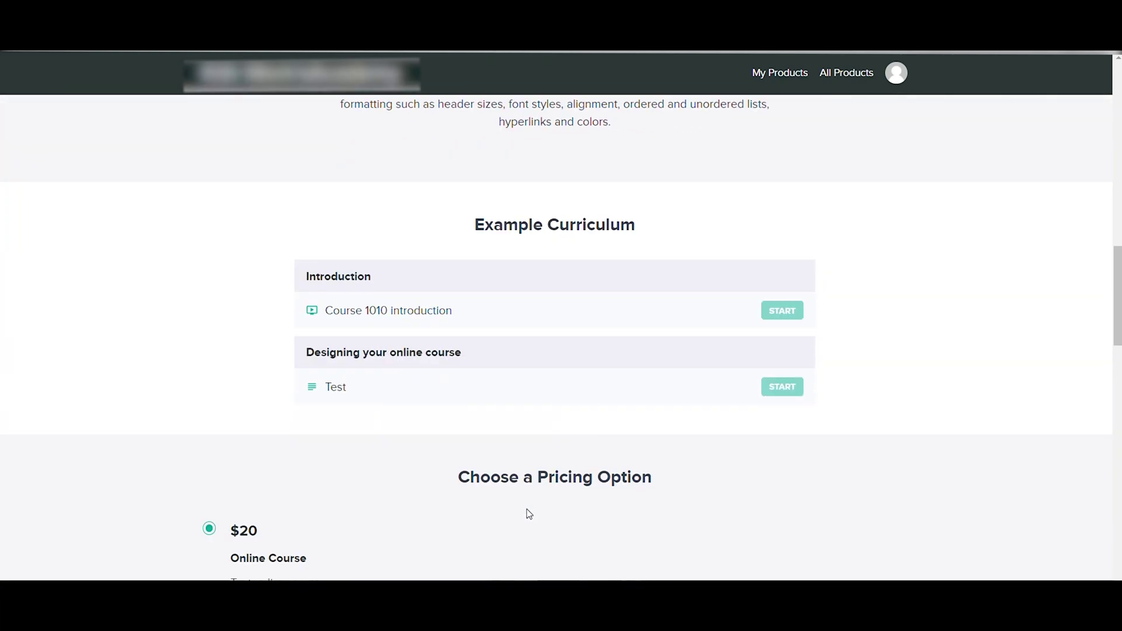
scroll(392, 439, "down", 3)
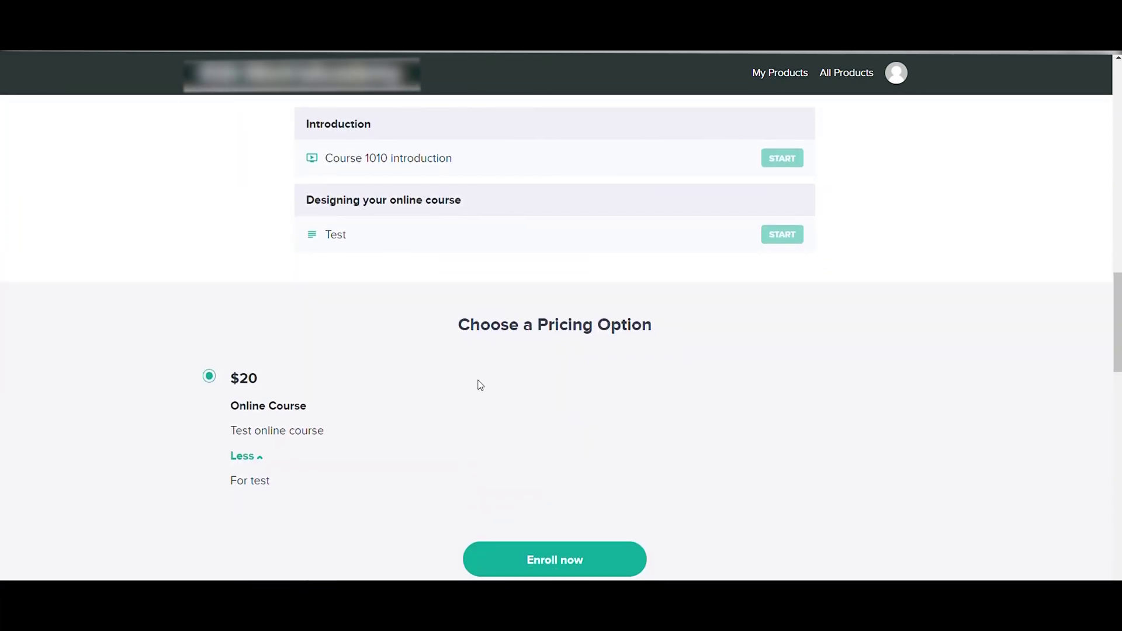
left_click(566, 562)
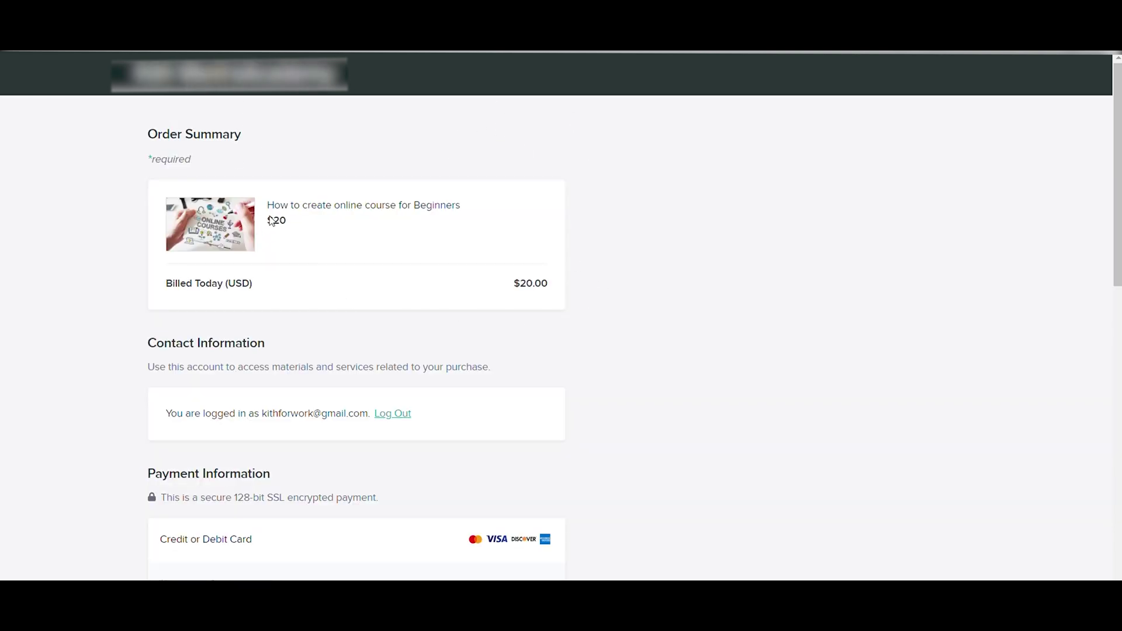
scroll(305, 243, "down", 9)
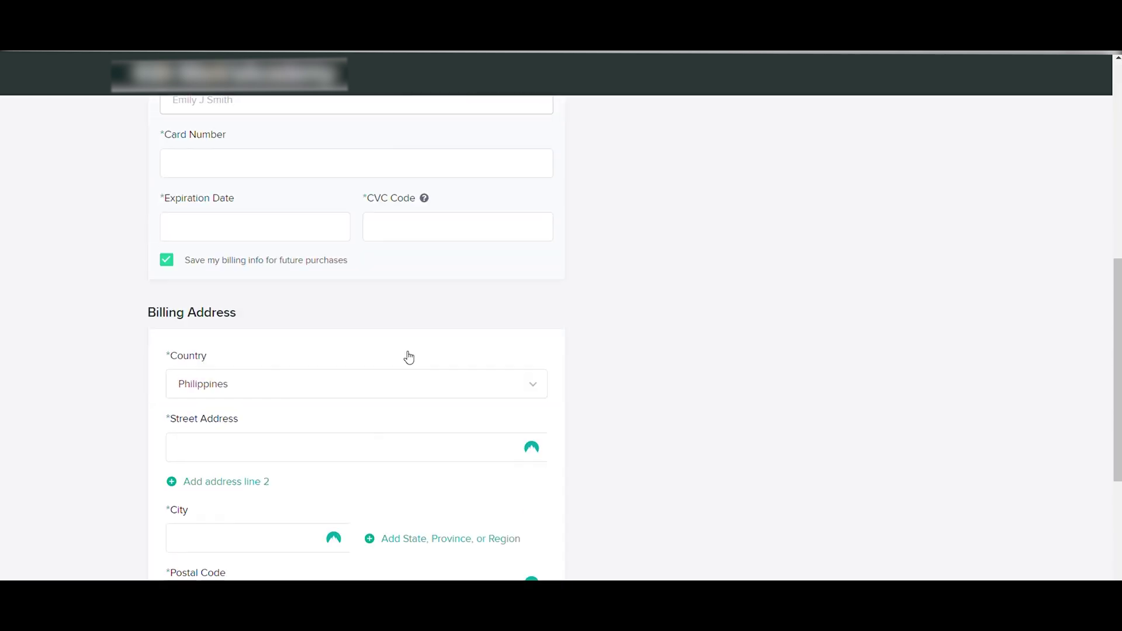
scroll(408, 357, "down", 6)
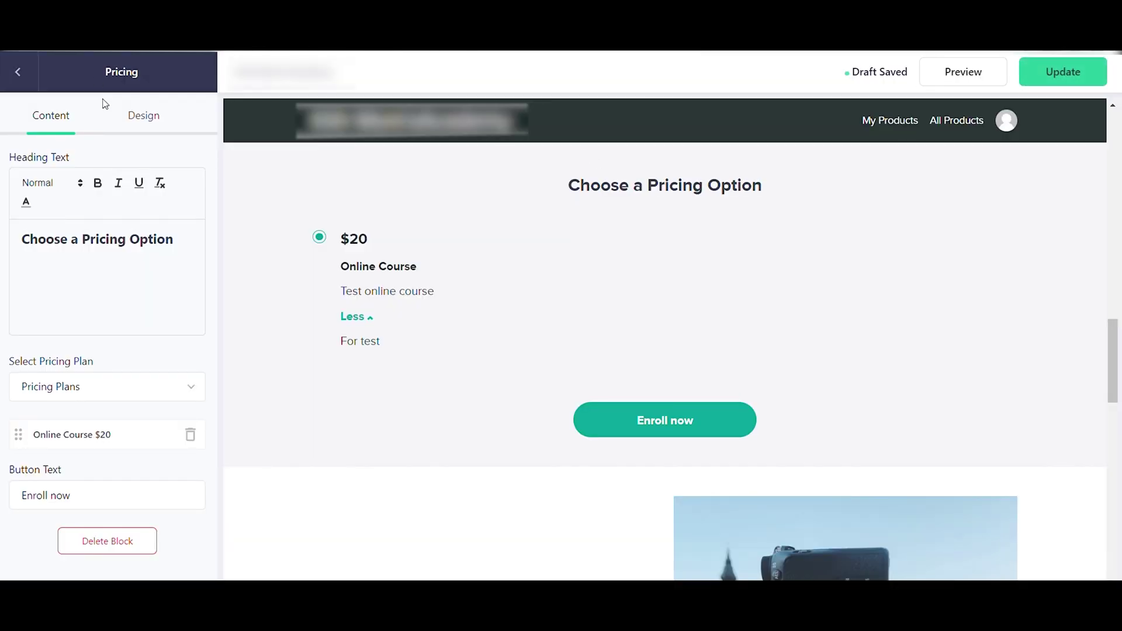
Leave the page blocks panel and open the school's upgrade plans from the left sidebar
left_click(32, 80)
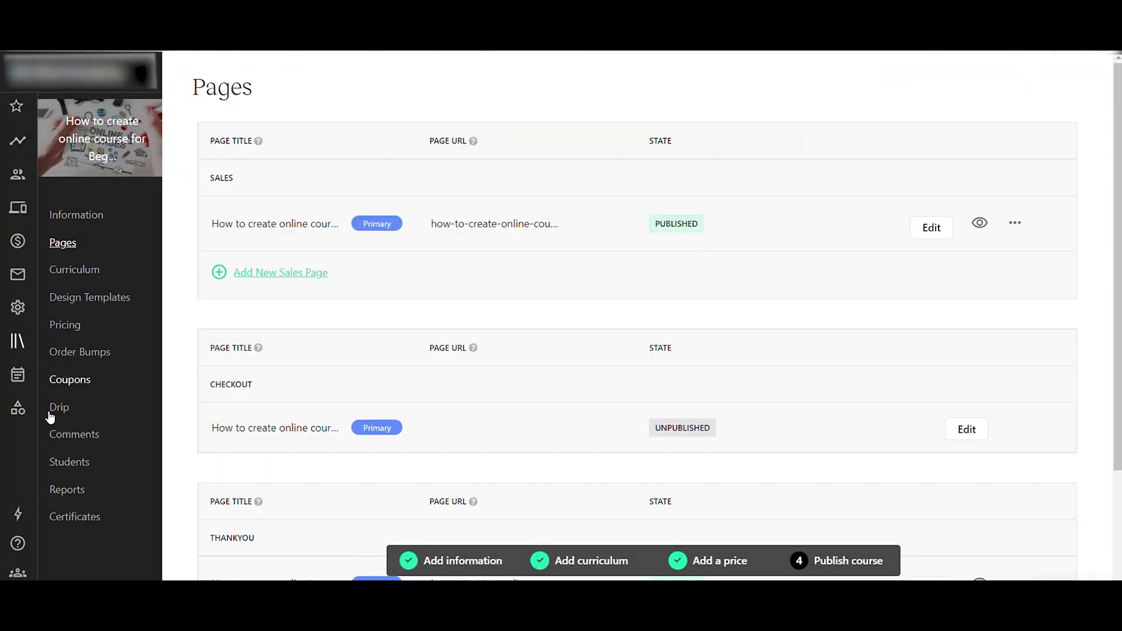
left_click(19, 515)
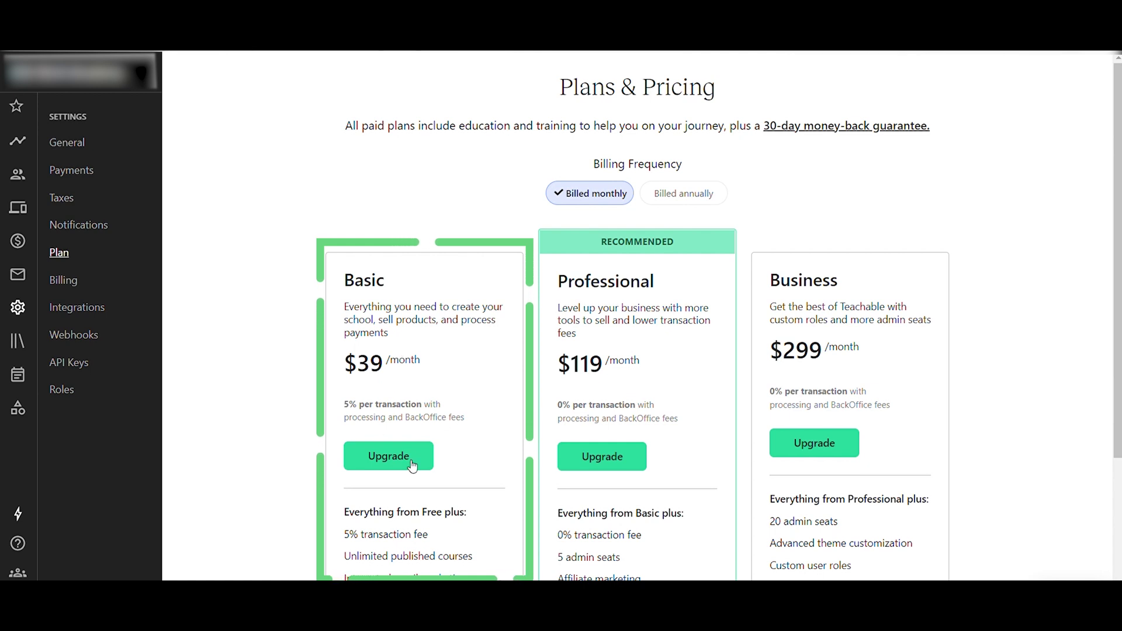
left_click_drag(342, 407, 442, 407)
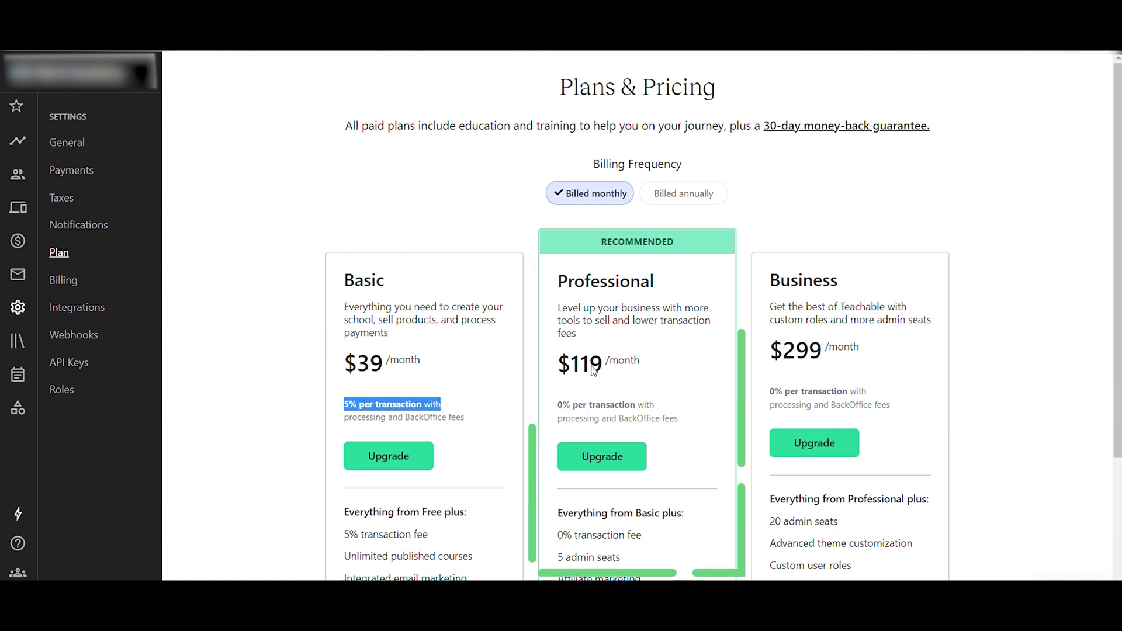
left_click(557, 408)
left_click_drag(557, 408, 662, 406)
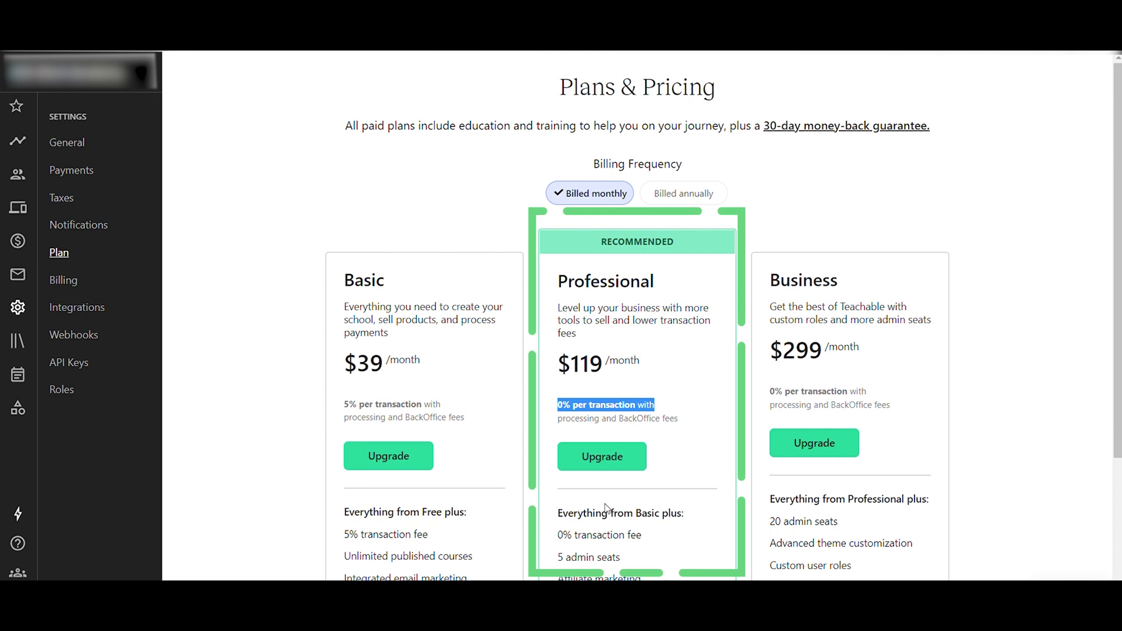
left_click_drag(642, 578, 558, 580)
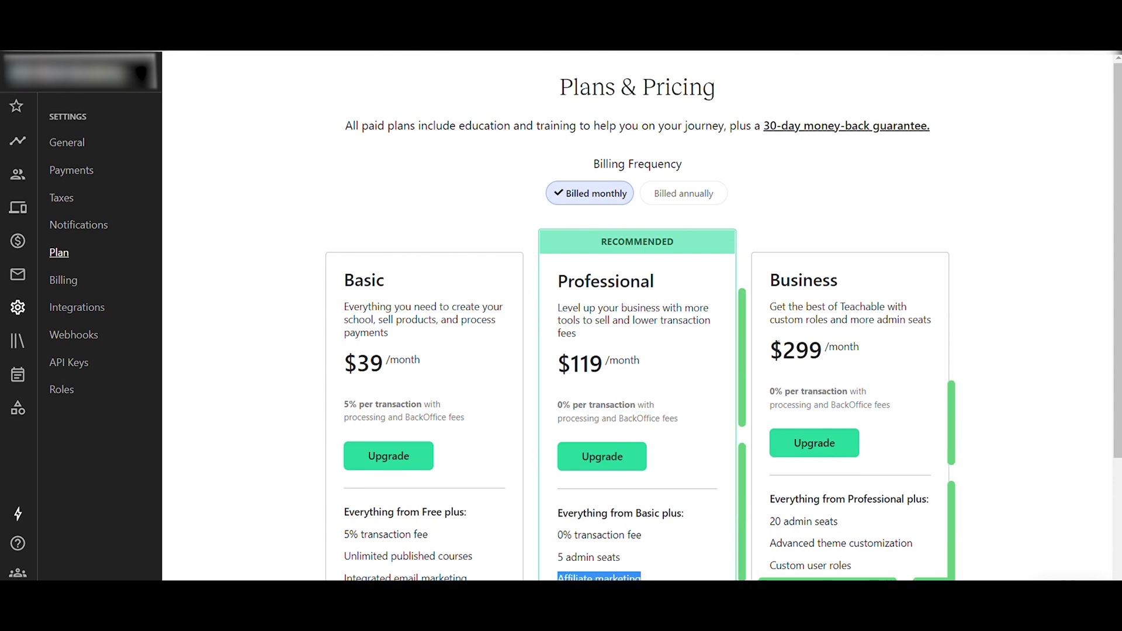
left_click_drag(768, 350, 863, 360)
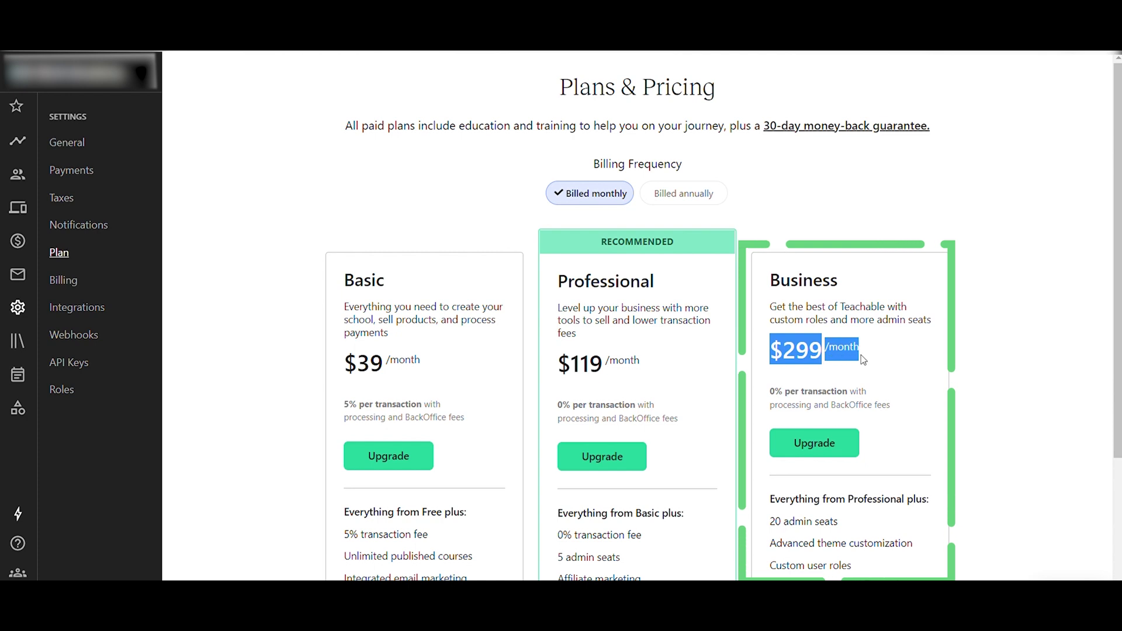
left_click(905, 372)
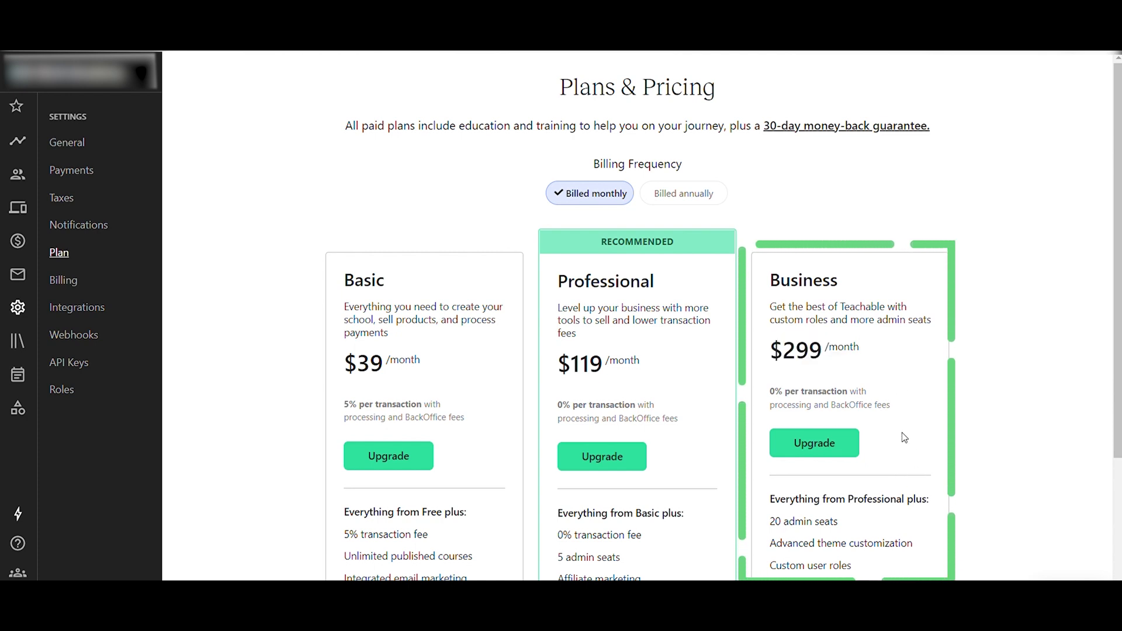